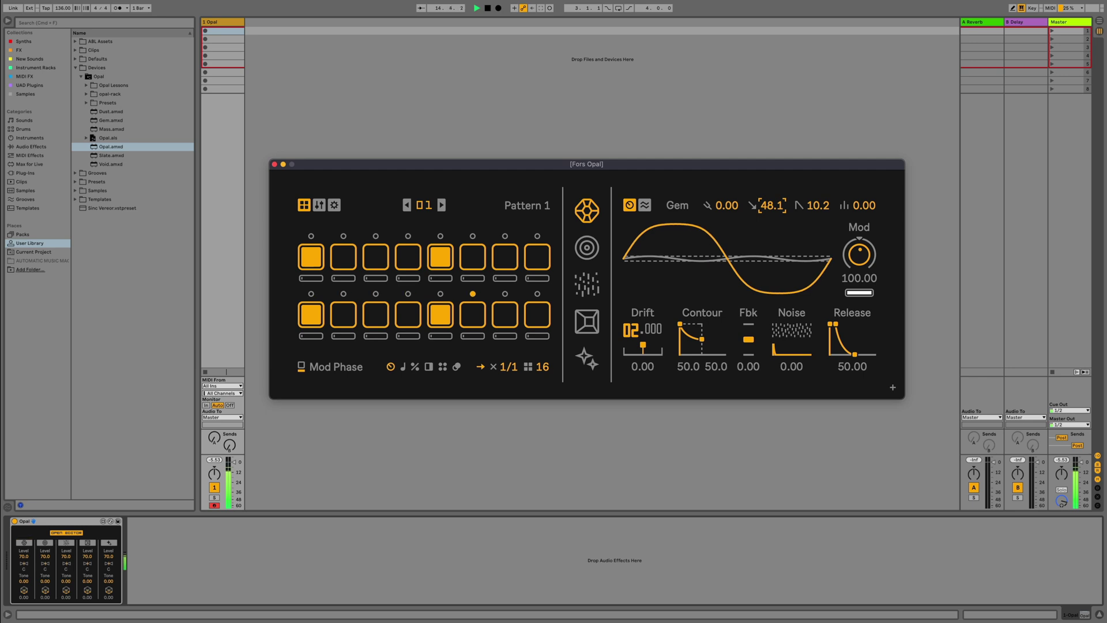
# - Shape the Gem voice with ratio 01.000, noise 71.75, envelope release 34.25 and tune -9.5
pyautogui.moveTo(633, 331)
pyautogui.mouseDown()
pyautogui.moveTo(633, 346)
pyautogui.moveTo(633, 333)
pyautogui.moveTo(653, 340)
pyautogui.moveTo(652, 330)
pyautogui.mouseUp()
pyautogui.moveTo(794, 339); pyautogui.dragTo(794, 306)
pyautogui.moveTo(855, 354); pyautogui.dragTo(855, 372)
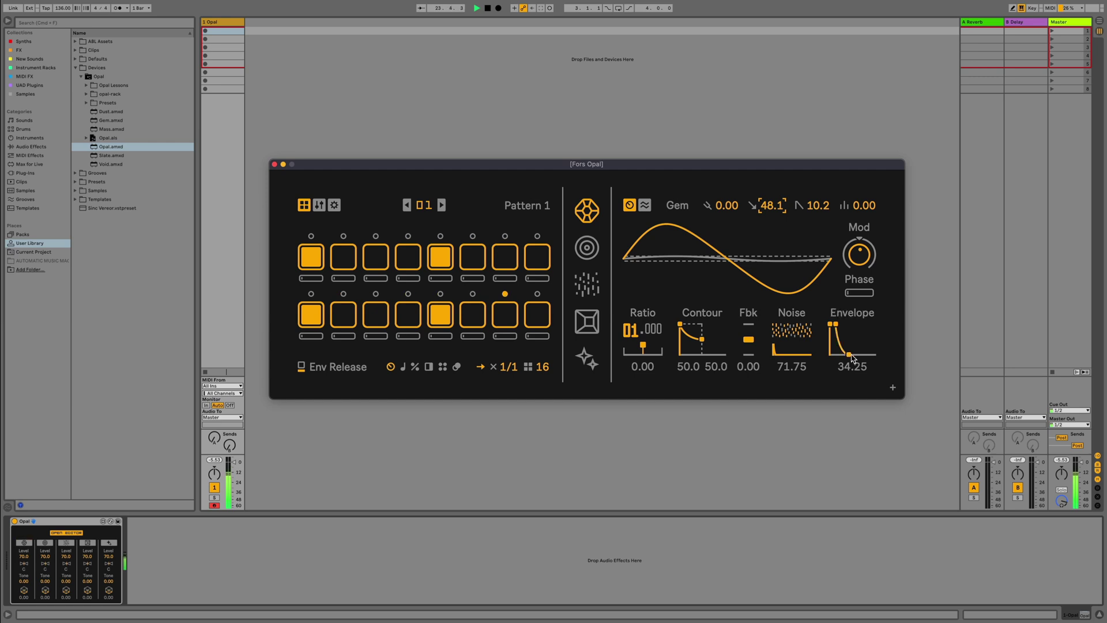
pyautogui.moveTo(725, 208); pyautogui.dragTo(725, 206)
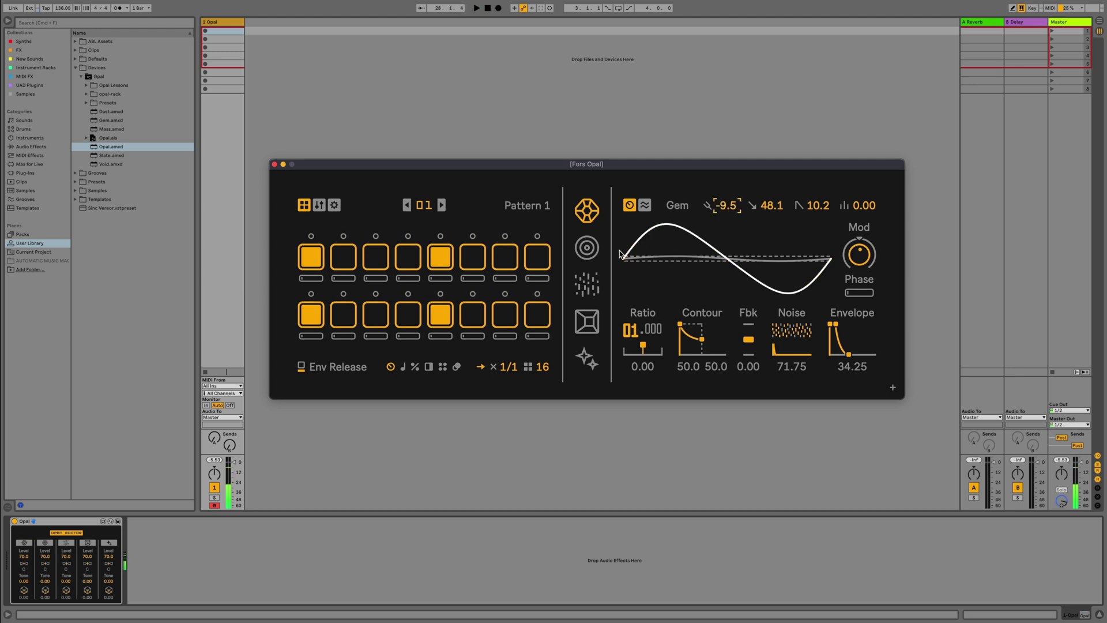
# - Program the Mass voice with triggers on steps 1 to 4, set its pattern length to 04 and start playback
pyautogui.click(586, 247)
pyautogui.click(343, 256)
pyautogui.click(375, 257)
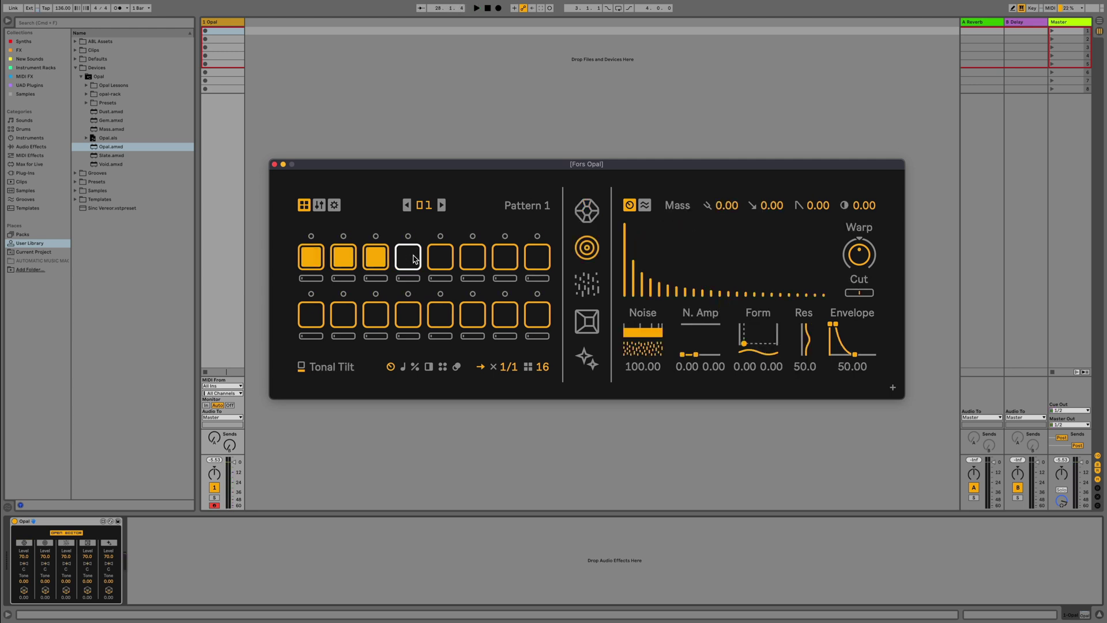
pyautogui.click(413, 257)
pyautogui.moveTo(542, 367); pyautogui.dragTo(542, 404)
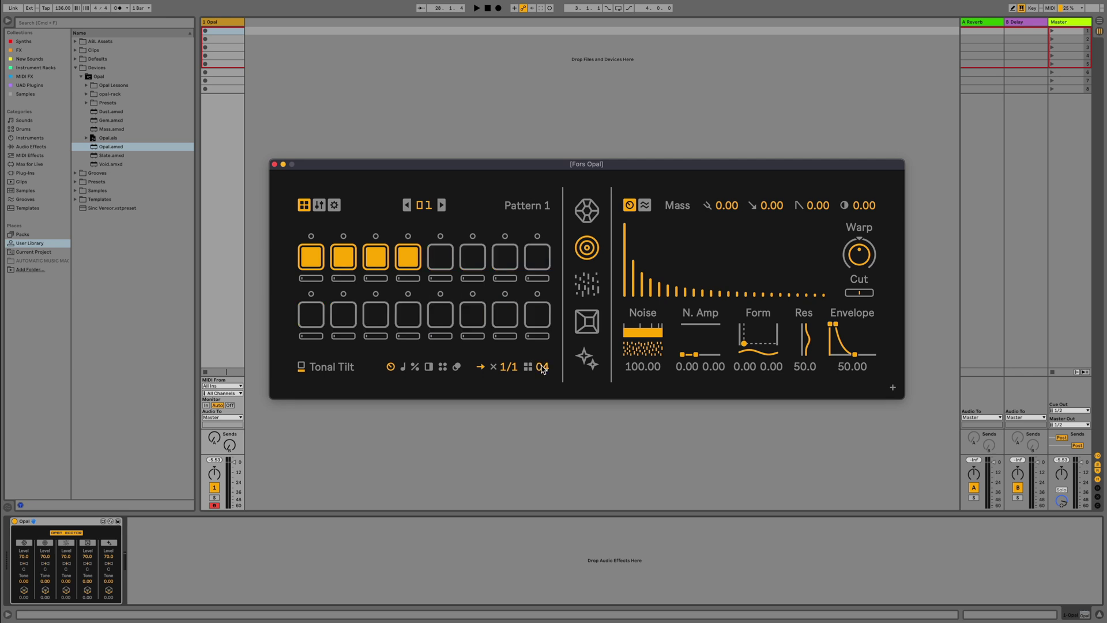
pyautogui.press('space')
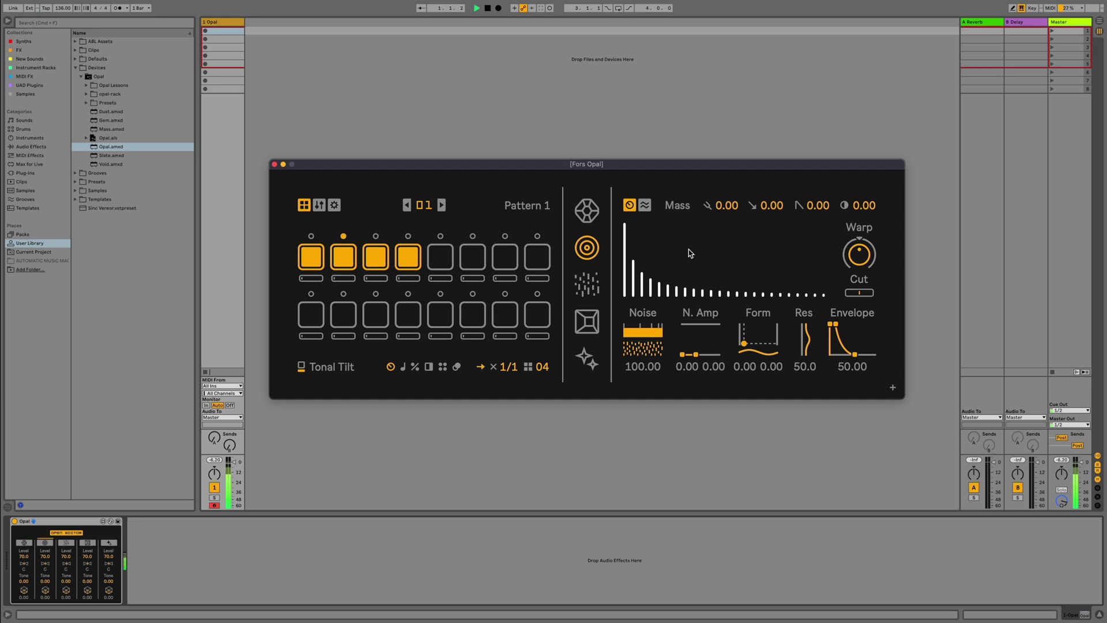
# - Narrow the Mass voice's tonal spread, set its noise tone to -50.00 and set Form to 47.0 and 58.0
pyautogui.moveTo(761, 261); pyautogui.dragTo(680, 261)
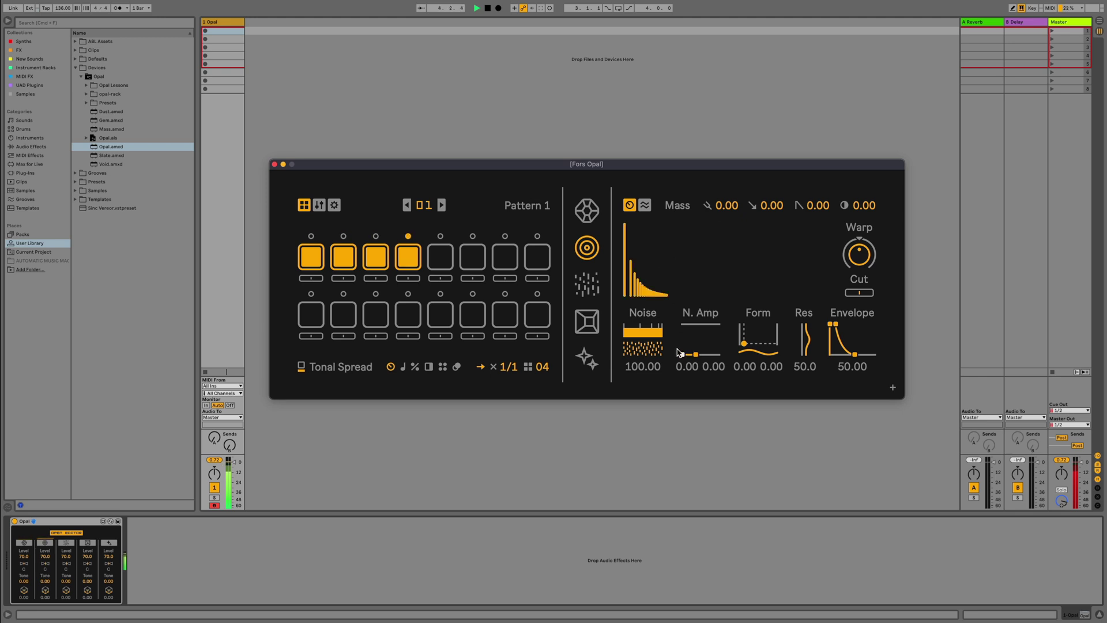
pyautogui.click(648, 339)
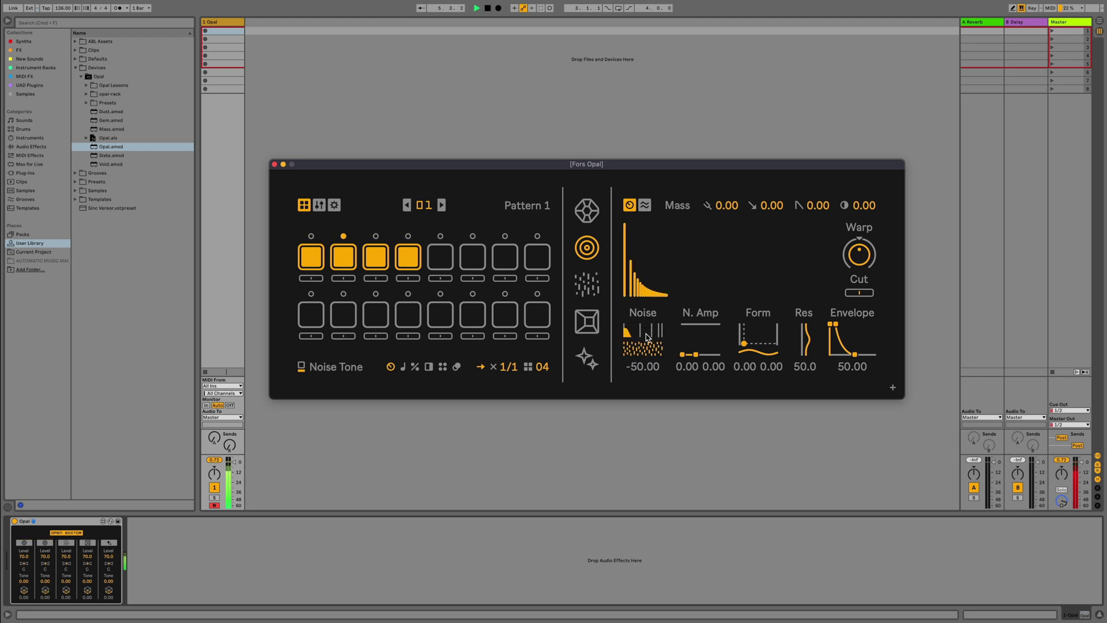
pyautogui.moveTo(741, 336); pyautogui.dragTo(746, 345)
# - Set the Mass voice's envelope release to 22.00, resonance to 26.2 and Form to 49.0 and 77.0
pyautogui.moveTo(855, 354)
pyautogui.mouseDown()
pyautogui.moveTo(832, 327)
pyautogui.moveTo(844, 354)
pyautogui.mouseUp()
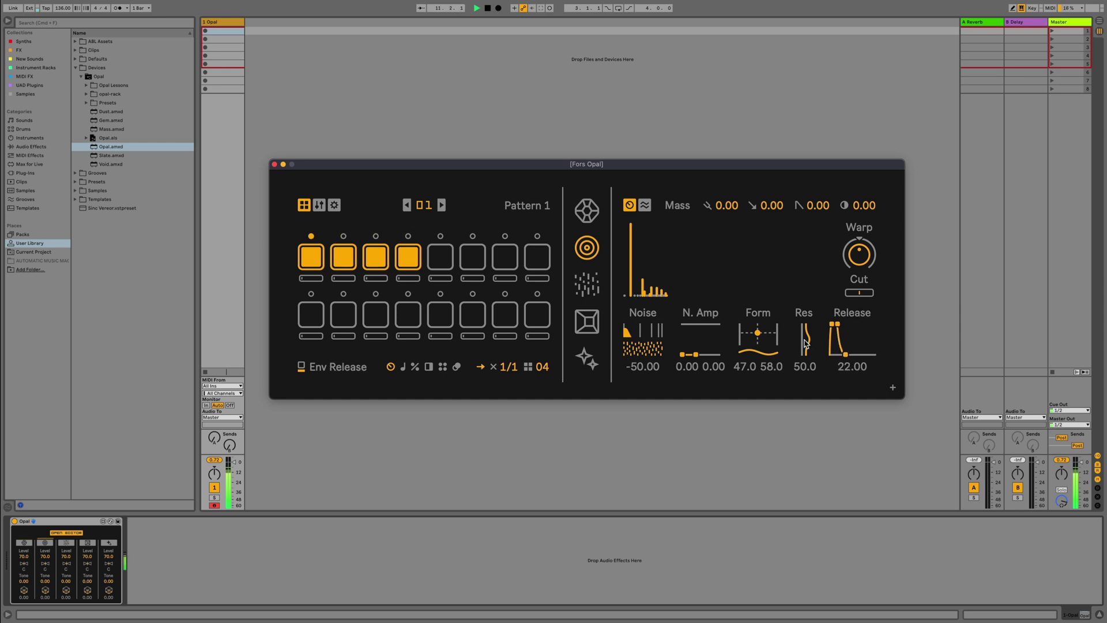
pyautogui.moveTo(833, 328); pyautogui.dragTo(804, 381)
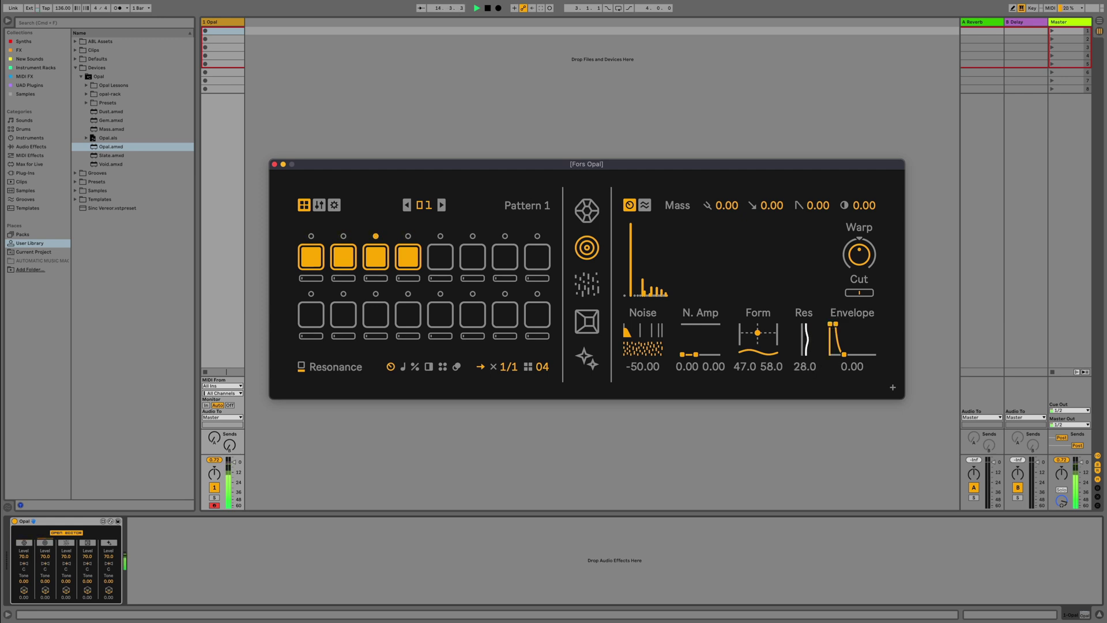
pyautogui.moveTo(757, 334)
pyautogui.mouseDown()
pyautogui.moveTo(770, 328)
pyautogui.moveTo(757, 328)
pyautogui.mouseUp()
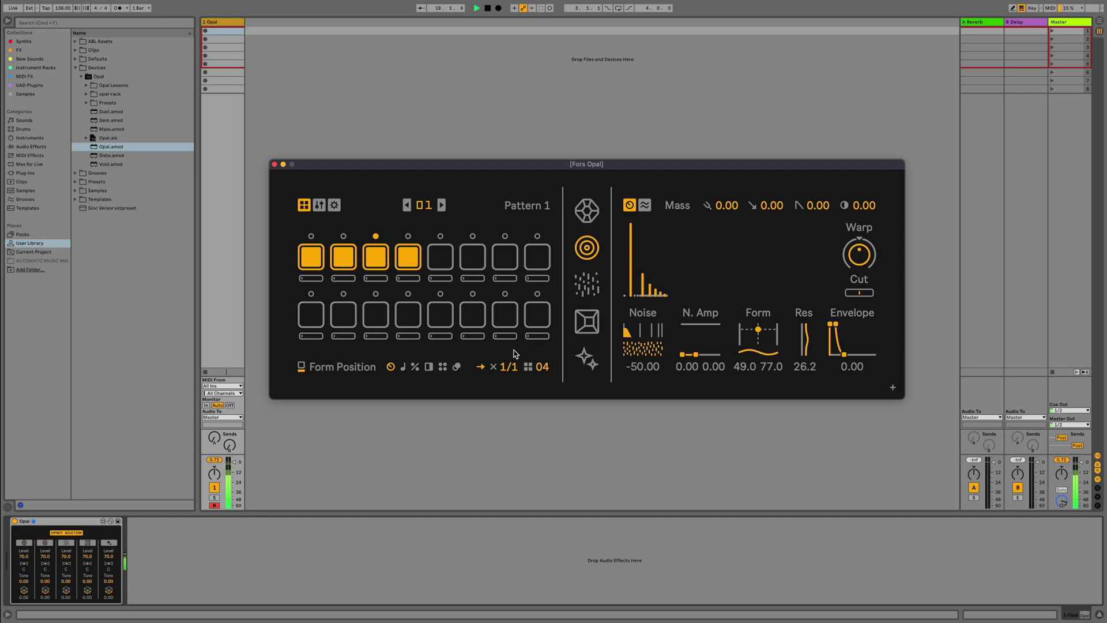
# - Set the notes of the four Mass steps to D-3, G#2, E-3 and C-3, and stop playback
pyautogui.click(404, 367)
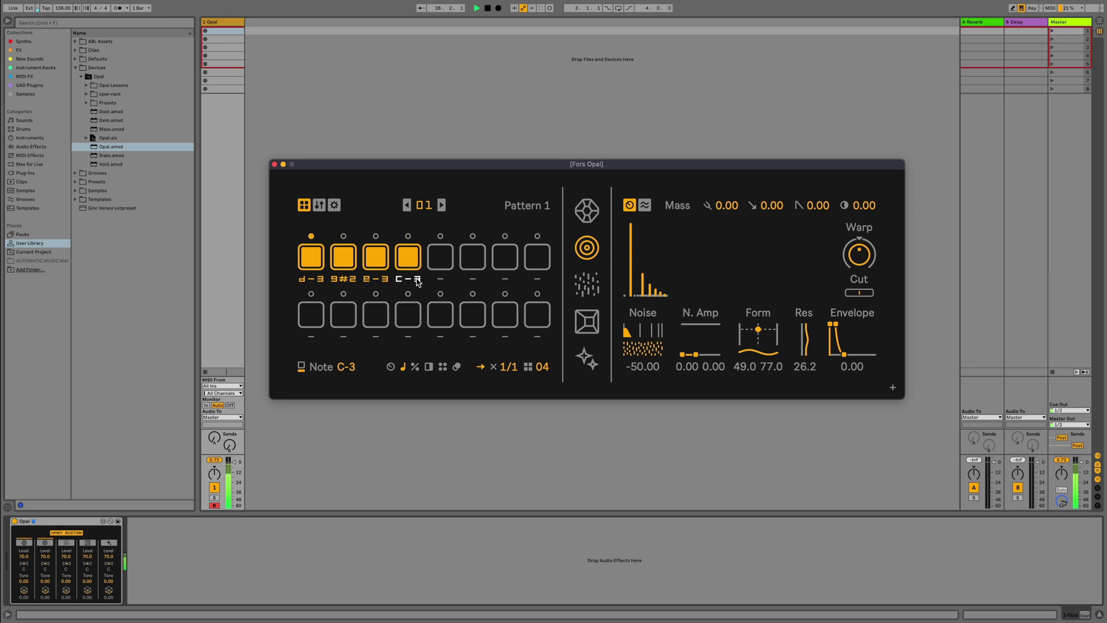
pyautogui.press('space')
# - Place Dust triggers on steps 4 and 12 and shorten the Dust envelope release to 23.75
pyautogui.click(583, 292)
pyautogui.click(409, 315)
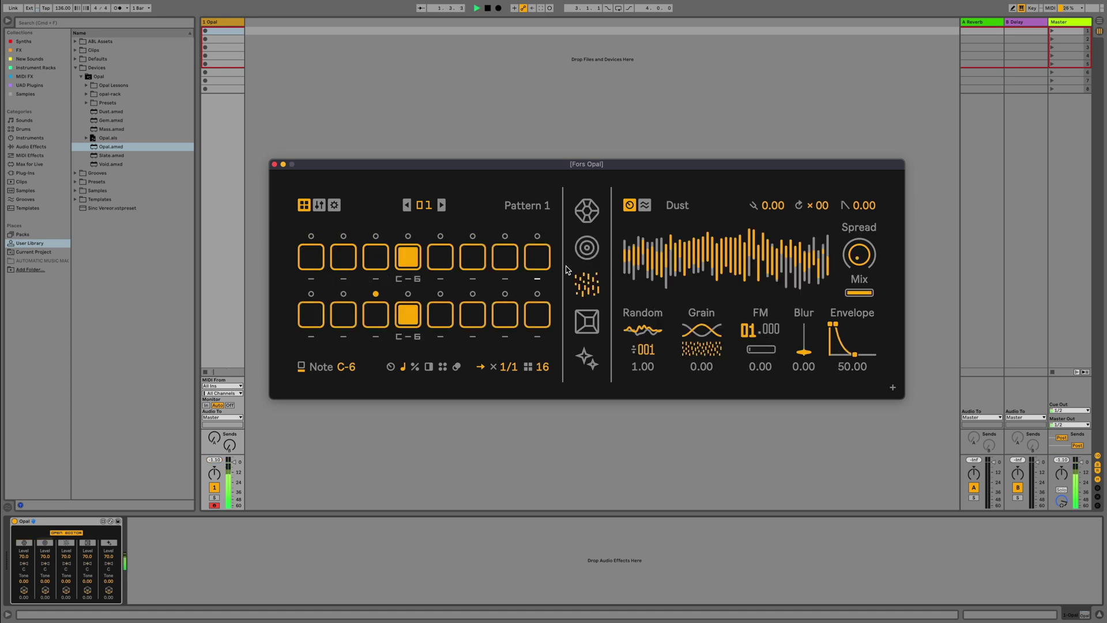
pyautogui.moveTo(854, 355); pyautogui.dragTo(844, 354)
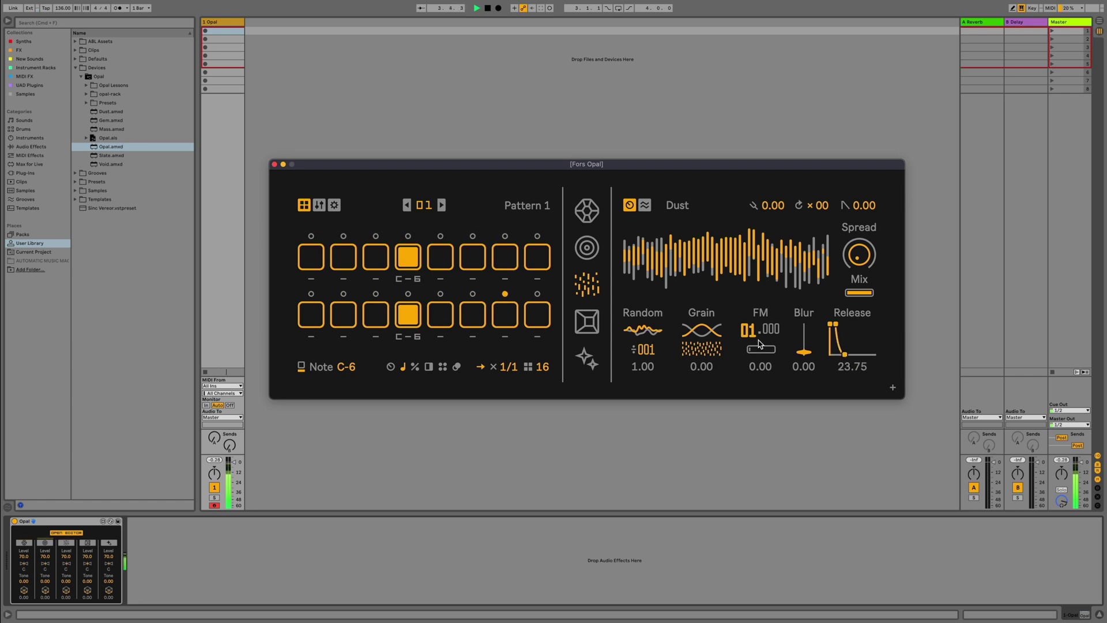
# - Shape the Dust texture with grain 56.25, random rate 250.00, FM 17.75, blur 96.5, tune -7.0 and decay 34.6, and raise the spread
pyautogui.moveTo(701, 336)
pyautogui.mouseDown()
pyautogui.moveTo(702, 307)
pyautogui.moveTo(701, 322)
pyautogui.mouseUp()
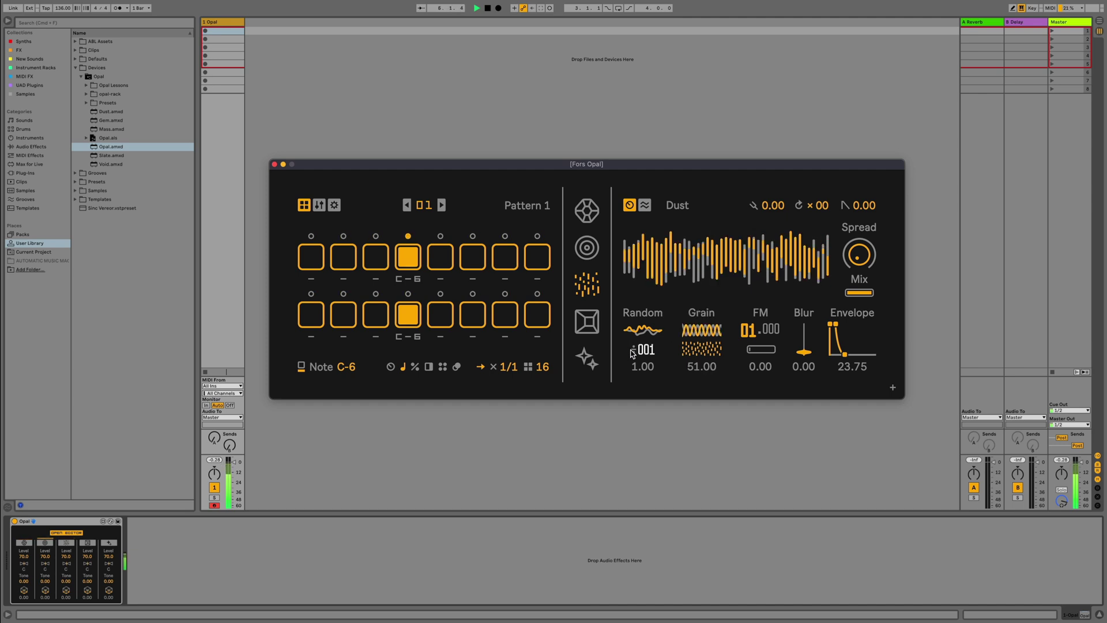
pyautogui.moveTo(645, 349); pyautogui.dragTo(645, 332)
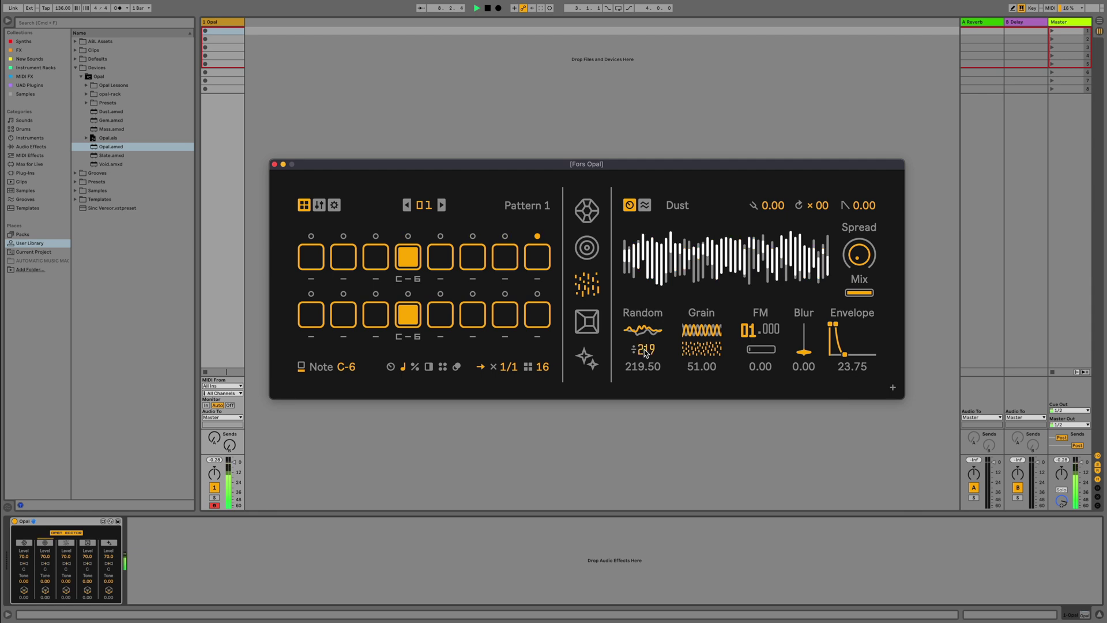
pyautogui.moveTo(772, 205); pyautogui.dragTo(772, 219)
pyautogui.moveTo(804, 351); pyautogui.dragTo(803, 321)
pyautogui.moveTo(645, 331); pyautogui.dragTo(645, 314)
pyautogui.doubleClick(644, 349)
pyautogui.moveTo(859, 254)
pyautogui.mouseDown()
pyautogui.moveTo(859, 229)
pyautogui.moveTo(859, 245)
pyautogui.mouseUp()
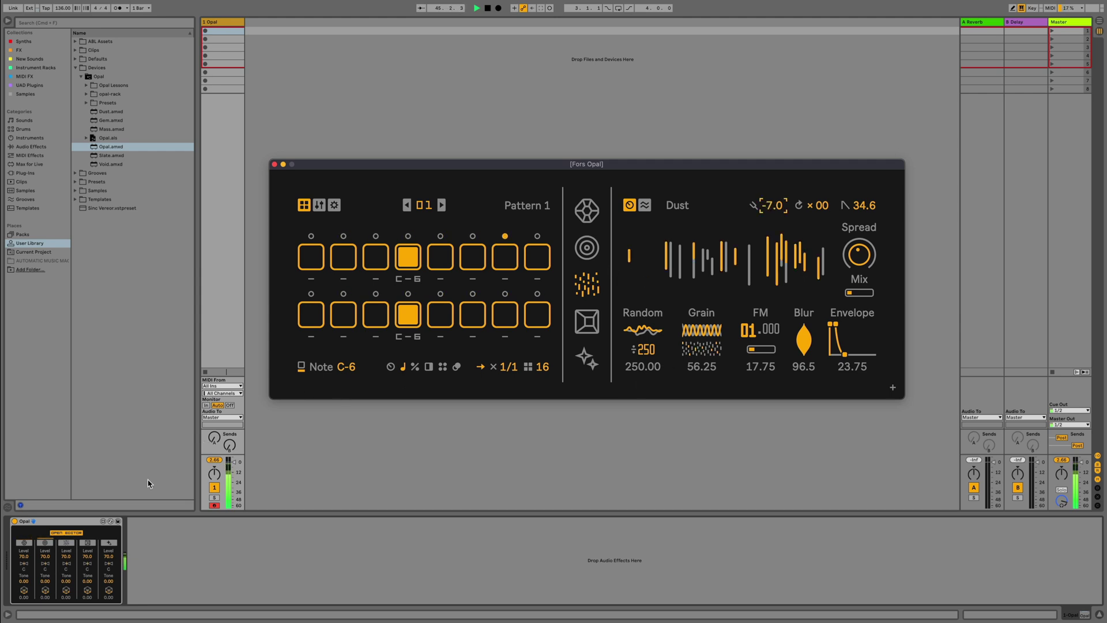
# - Lower the Dust voice's level to 57.4 and add triggers on steps 7 and 15
pyautogui.click(67, 558)
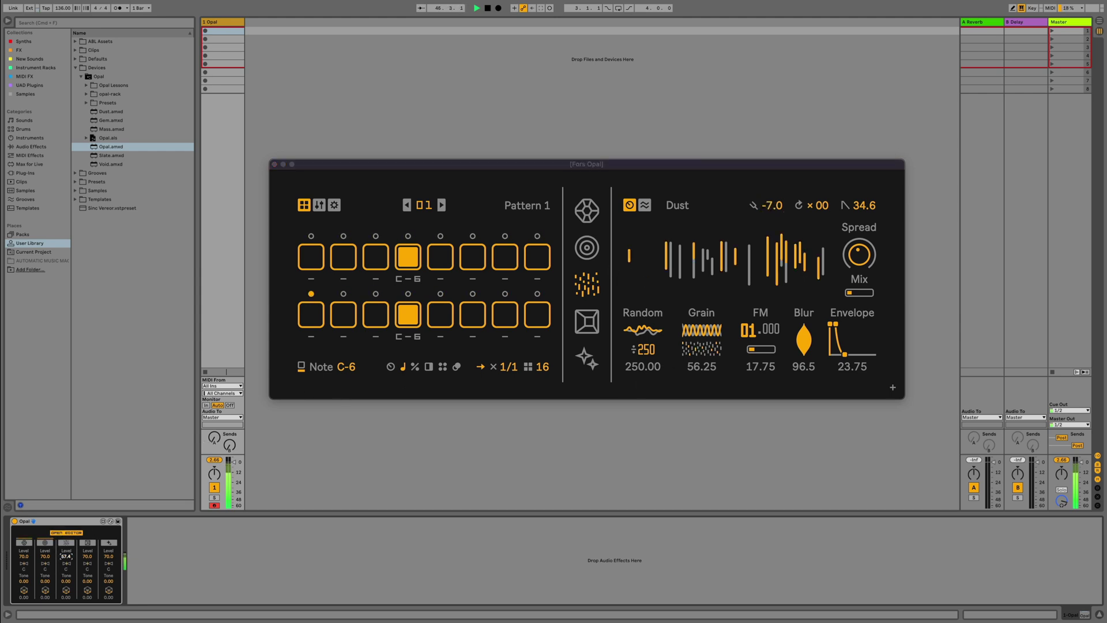
pyautogui.click(504, 258)
pyautogui.click(498, 317)
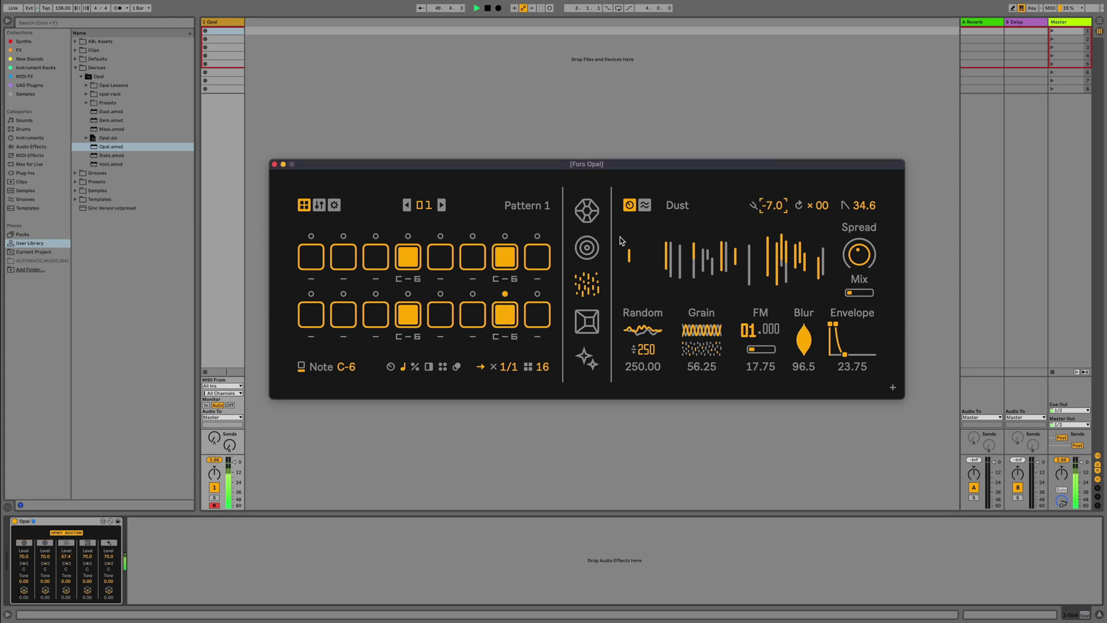
# - In Dust's modulation settings, set LFO to Tune to 62.99, the LFO rate to 60.0 Hz and the mod envelope decay to 19.2
pyautogui.click(644, 206)
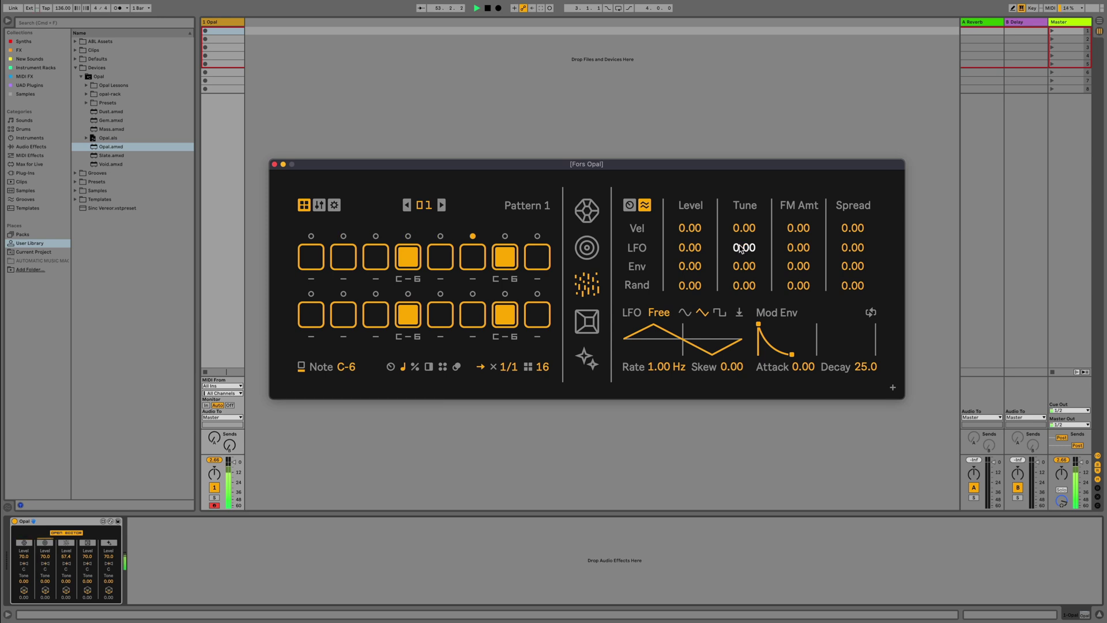
pyautogui.moveTo(743, 248); pyautogui.dragTo(743, 222)
pyautogui.moveTo(666, 366); pyautogui.dragTo(665, 352)
pyautogui.moveTo(793, 357)
pyautogui.mouseDown()
pyautogui.moveTo(762, 355)
pyautogui.moveTo(785, 354)
pyautogui.mouseUp()
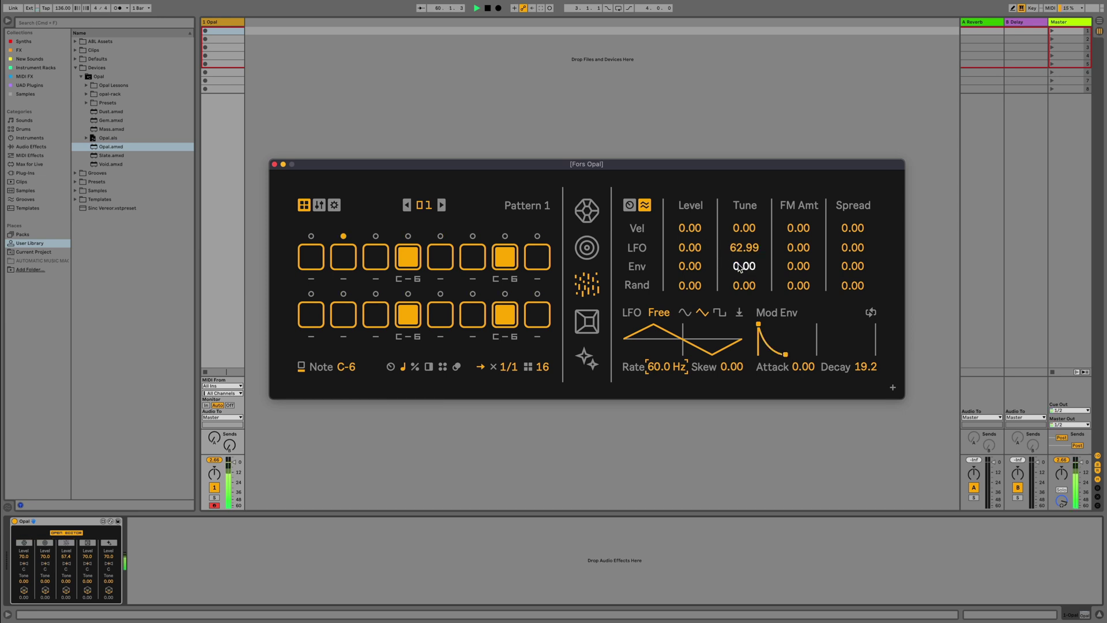
# - Set Dust's Env to Tune modulation to 100.0 and shorten the mod envelope decay to 5.25
pyautogui.moveTo(744, 266); pyautogui.dragTo(744, 208)
pyautogui.moveTo(785, 356)
pyautogui.mouseDown()
pyautogui.moveTo(760, 354)
pyautogui.moveTo(769, 354)
pyautogui.mouseUp()
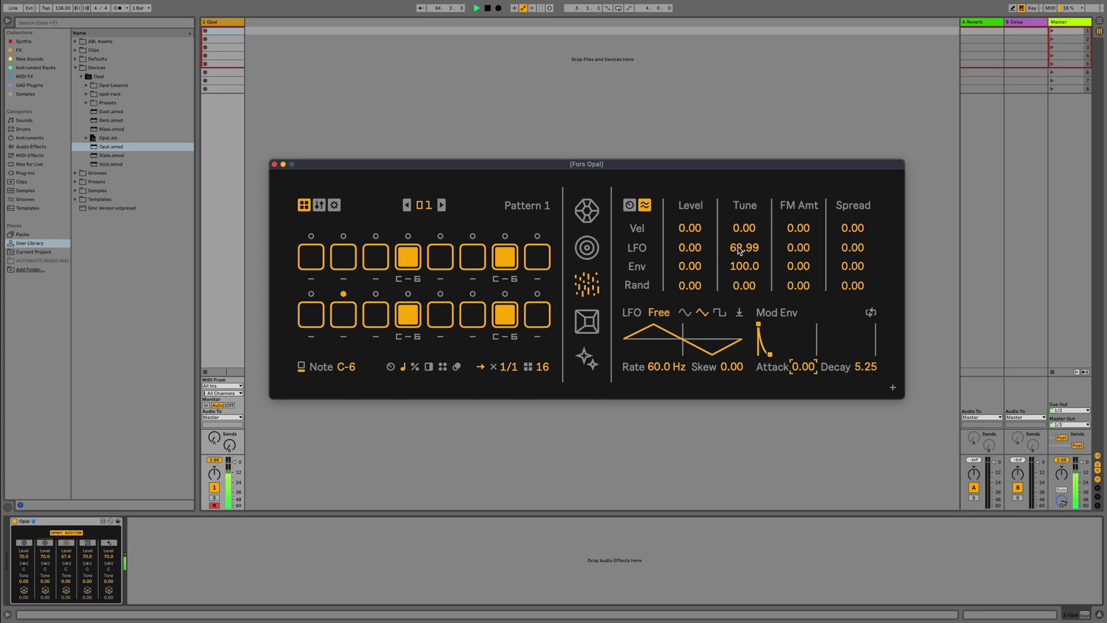
pyautogui.moveTo(690, 285)
pyautogui.mouseDown()
pyautogui.moveTo(690, 228)
pyautogui.moveTo(690, 343)
pyautogui.moveTo(694, 287)
pyautogui.mouseUp()
pyautogui.doubleClick(695, 287)
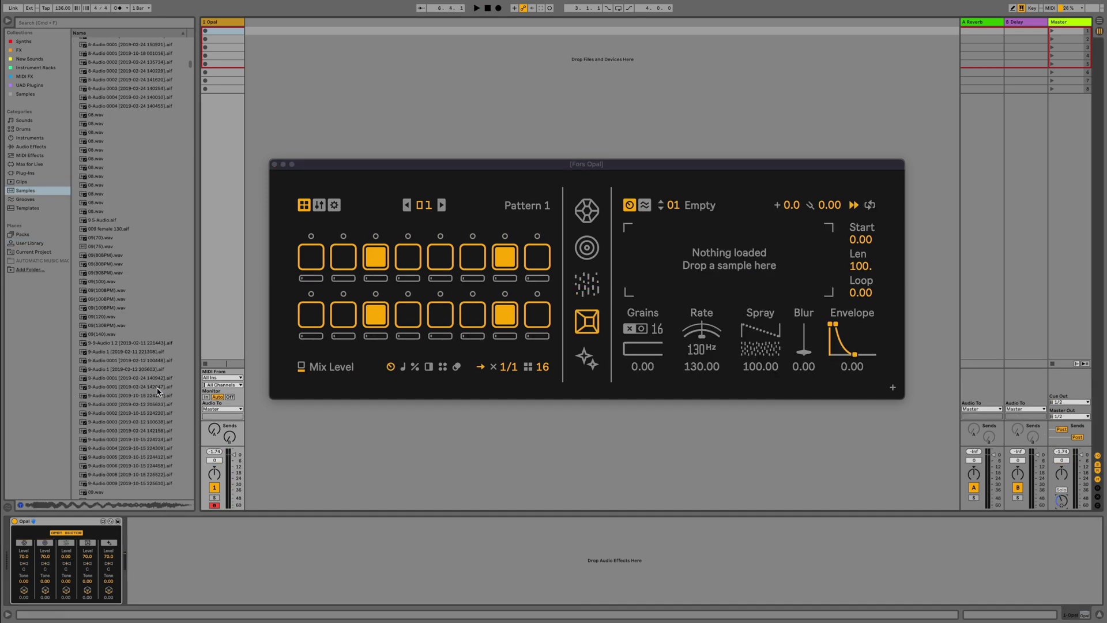
# - Audition samples from the library, load 10(110BPM).wav into the Slate voice's empty slot 01 and start playback
pyautogui.scroll(-14, 158, 392)
pyautogui.click(108, 349)
pyautogui.click(109, 366)
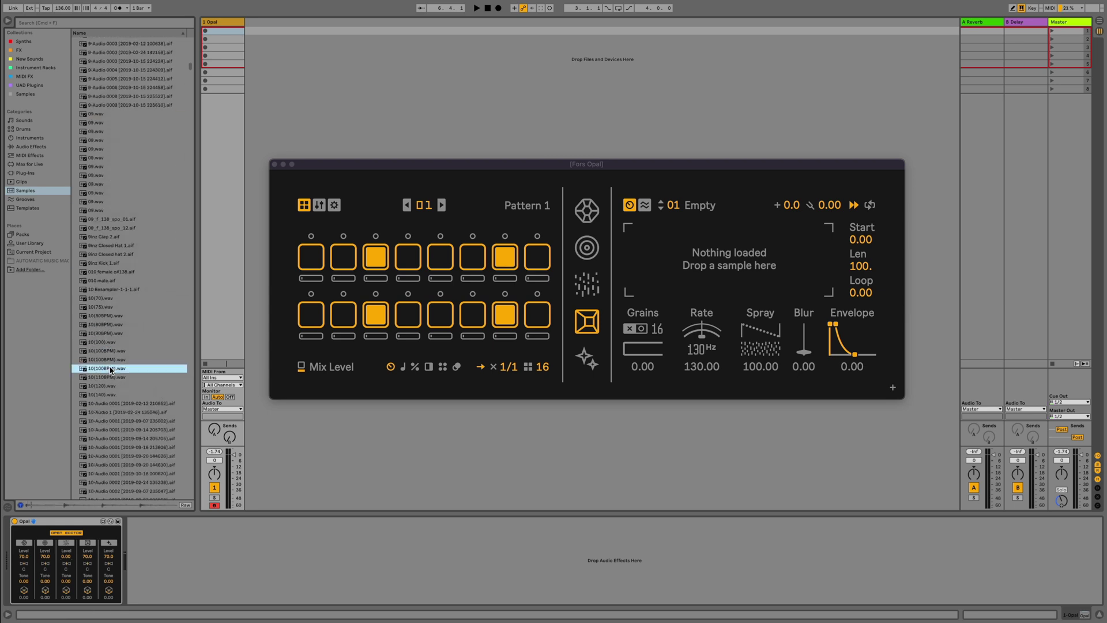
pyautogui.click(108, 376)
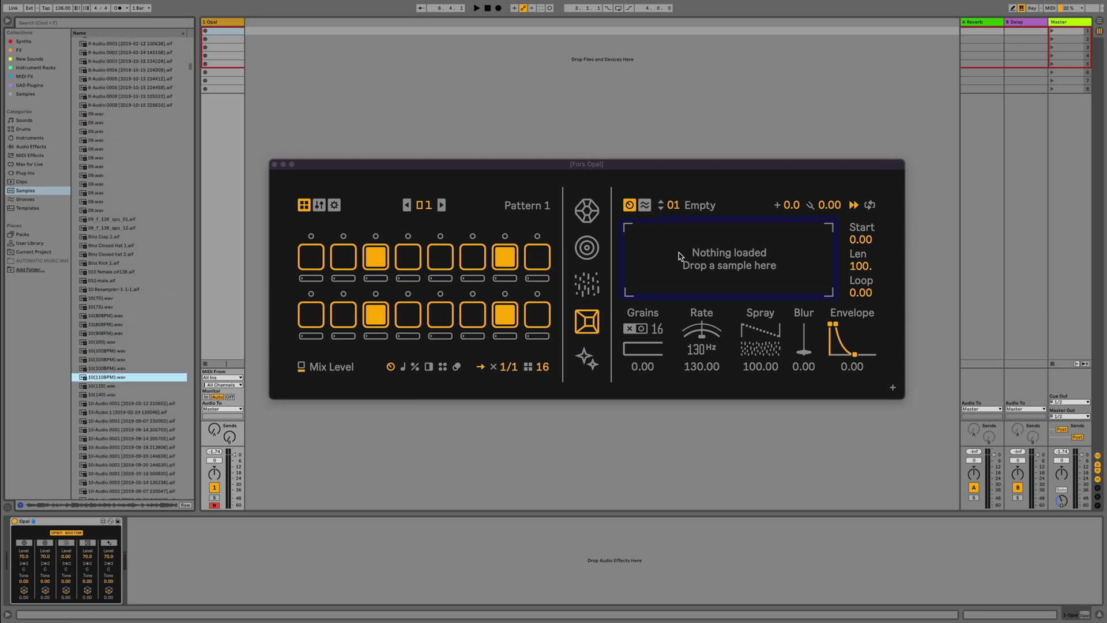
pyautogui.moveTo(680, 257); pyautogui.dragTo(681, 258)
pyautogui.press('space')
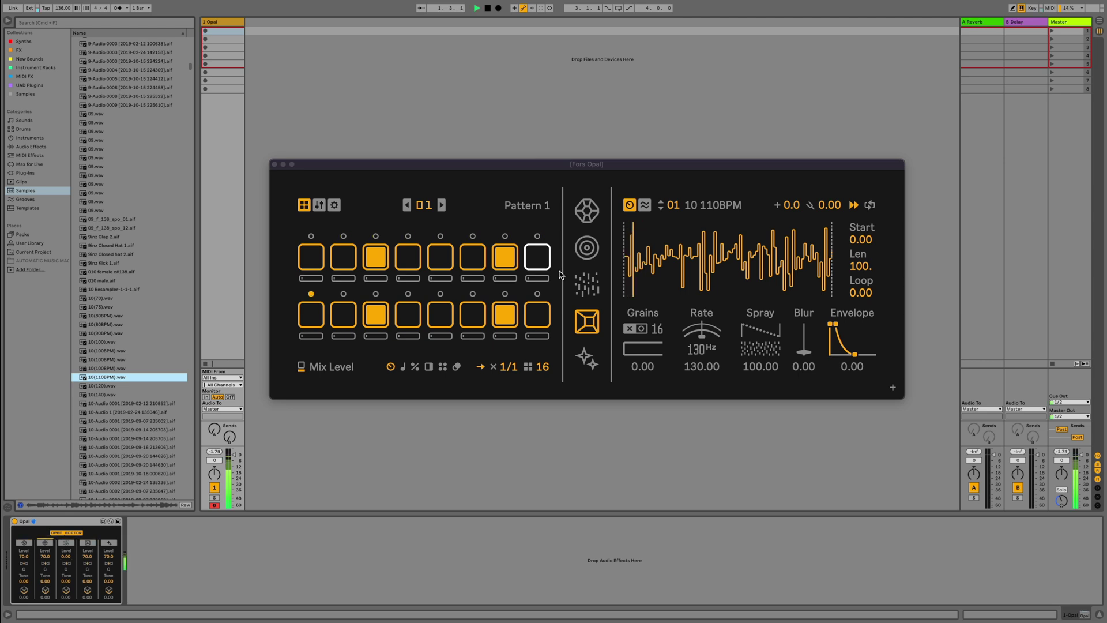
# - Set the Slate voice's gain to +0.2, tune to 48.0 and envelope release to 7.00
pyautogui.moveTo(853, 356); pyautogui.dragTo(842, 354)
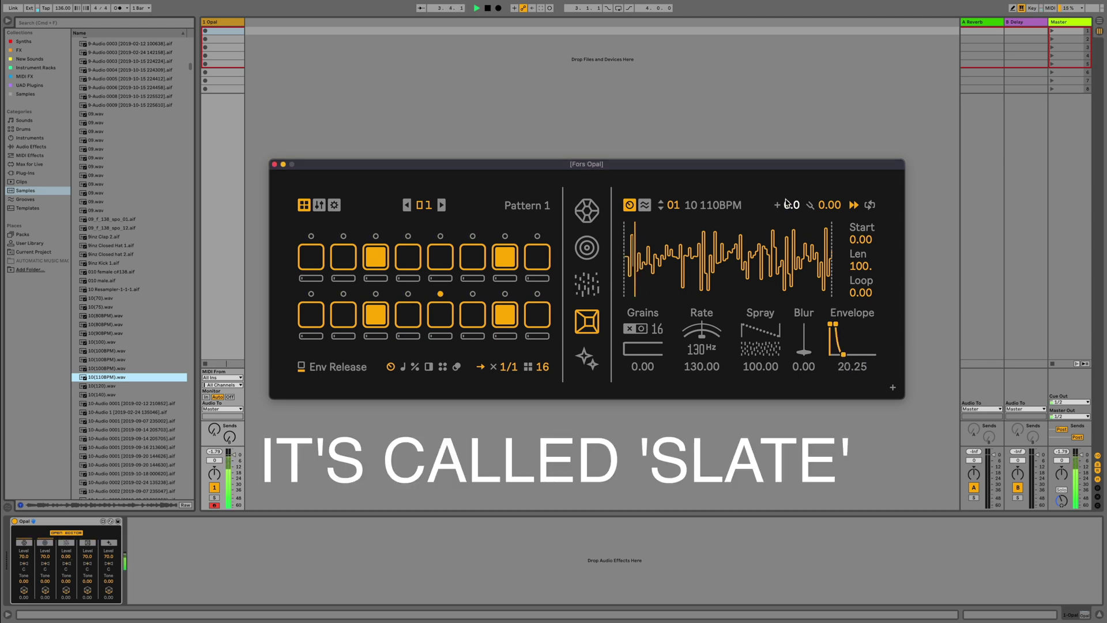
pyautogui.moveTo(791, 206); pyautogui.dragTo(825, 201)
pyautogui.moveTo(843, 356); pyautogui.dragTo(839, 353)
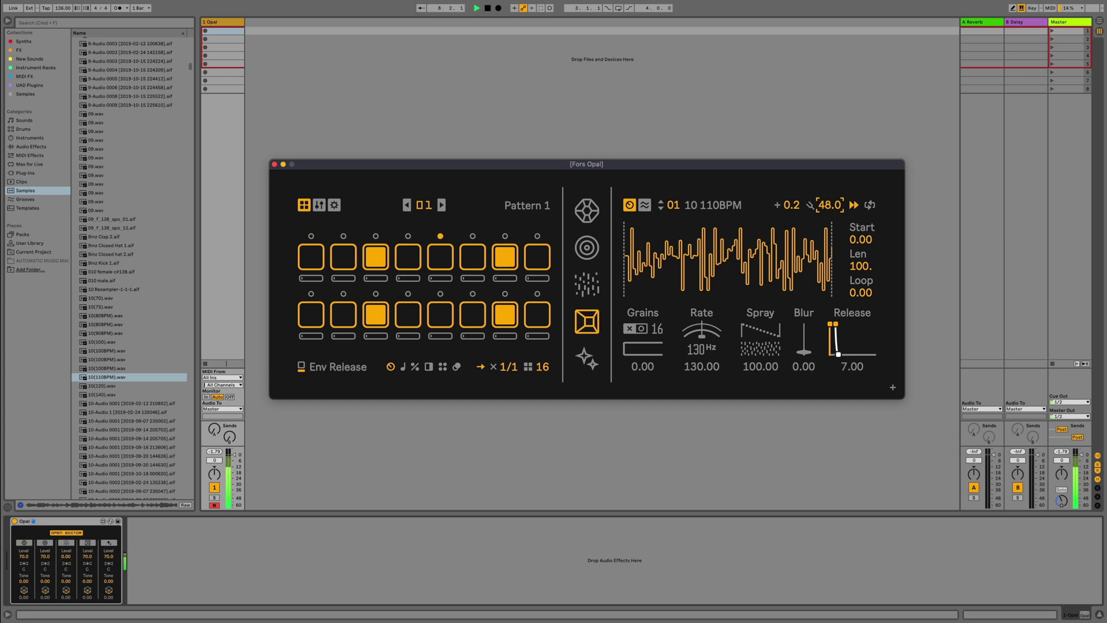
# - Turn on Slate's grain mode, set Grains to 49.25 and Scan to -50.00, and adjust the spray
pyautogui.click(642, 330)
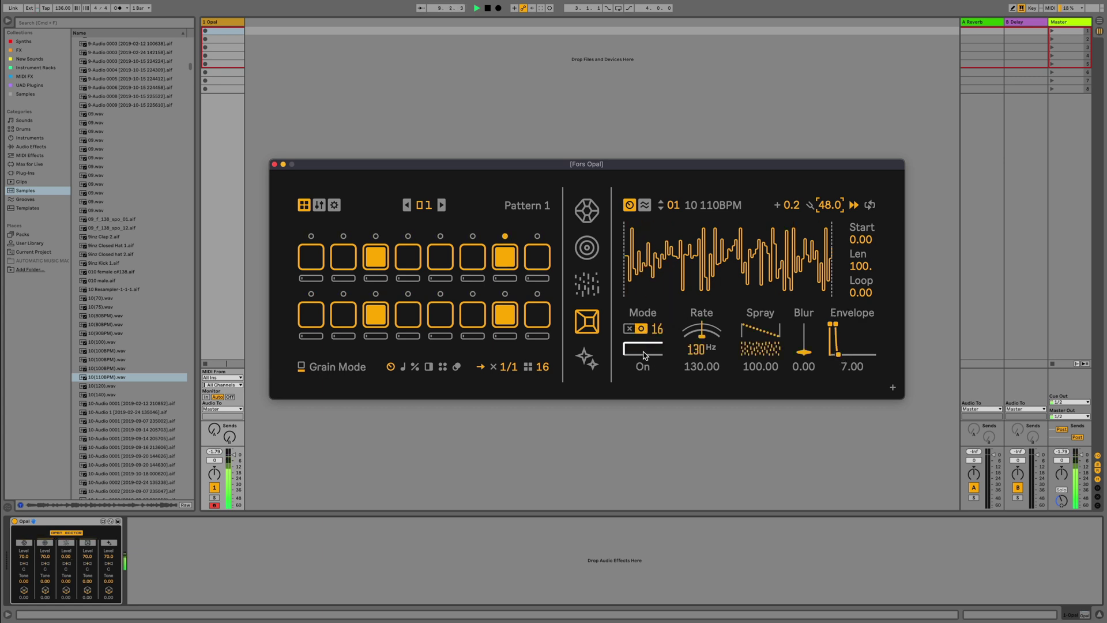
pyautogui.moveTo(638, 352)
pyautogui.mouseDown()
pyautogui.moveTo(639, 320)
pyautogui.moveTo(639, 336)
pyautogui.moveTo(702, 339)
pyautogui.moveTo(701, 353)
pyautogui.moveTo(702, 326)
pyautogui.mouseUp()
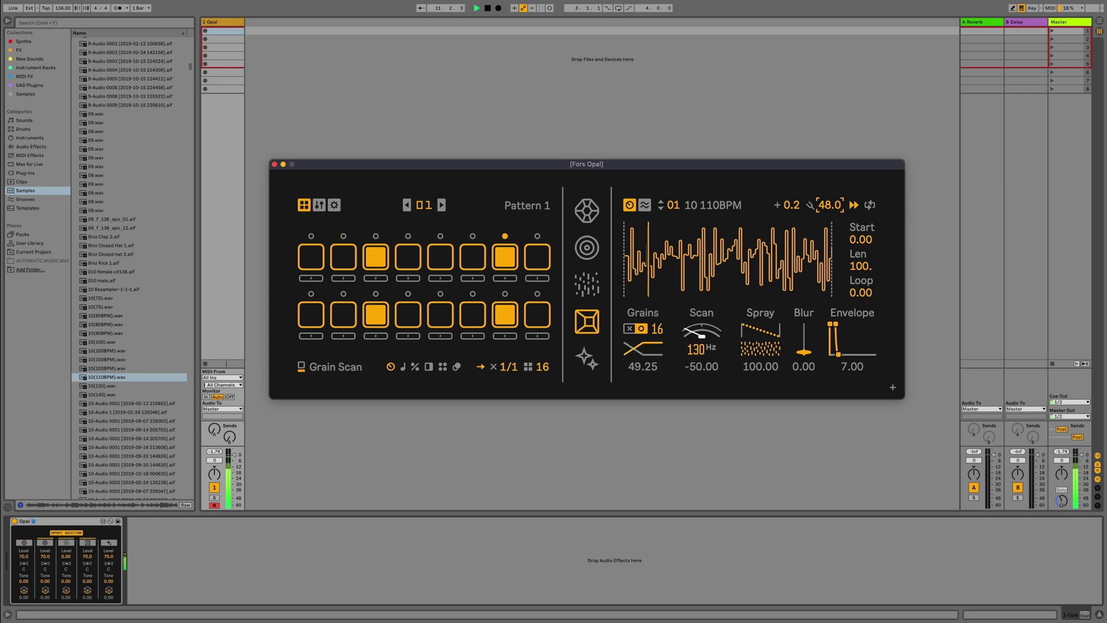
pyautogui.moveTo(760, 349)
pyautogui.mouseDown()
pyautogui.moveTo(804, 338)
pyautogui.moveTo(842, 354)
pyautogui.mouseUp()
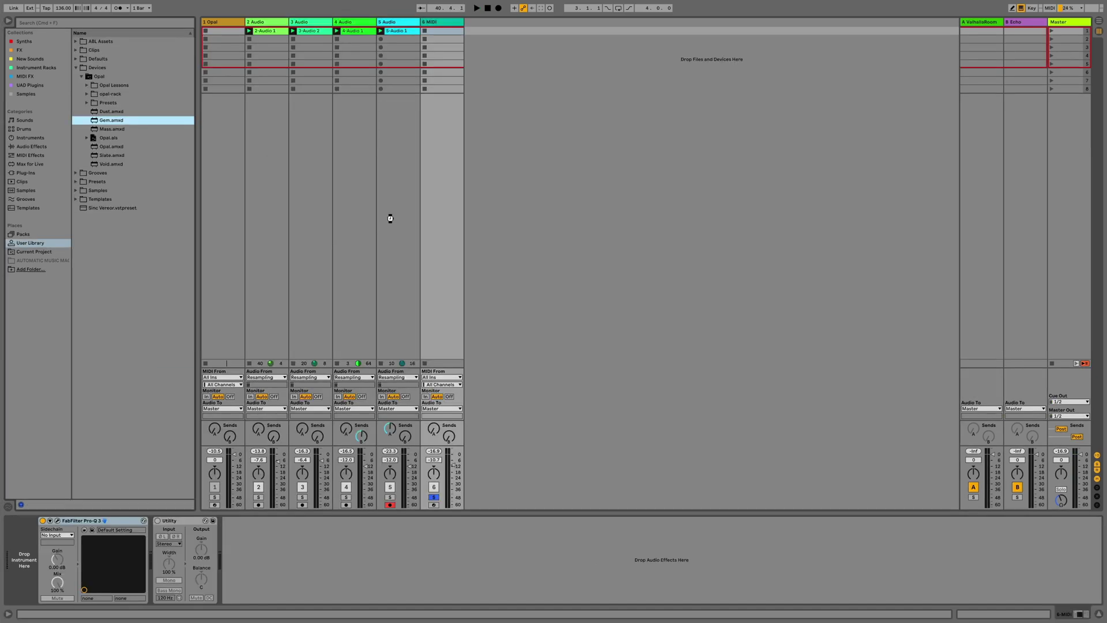
# - Load the Gem device onto the sixth track and create an empty MIDI clip in its first slot
pyautogui.click(439, 168)
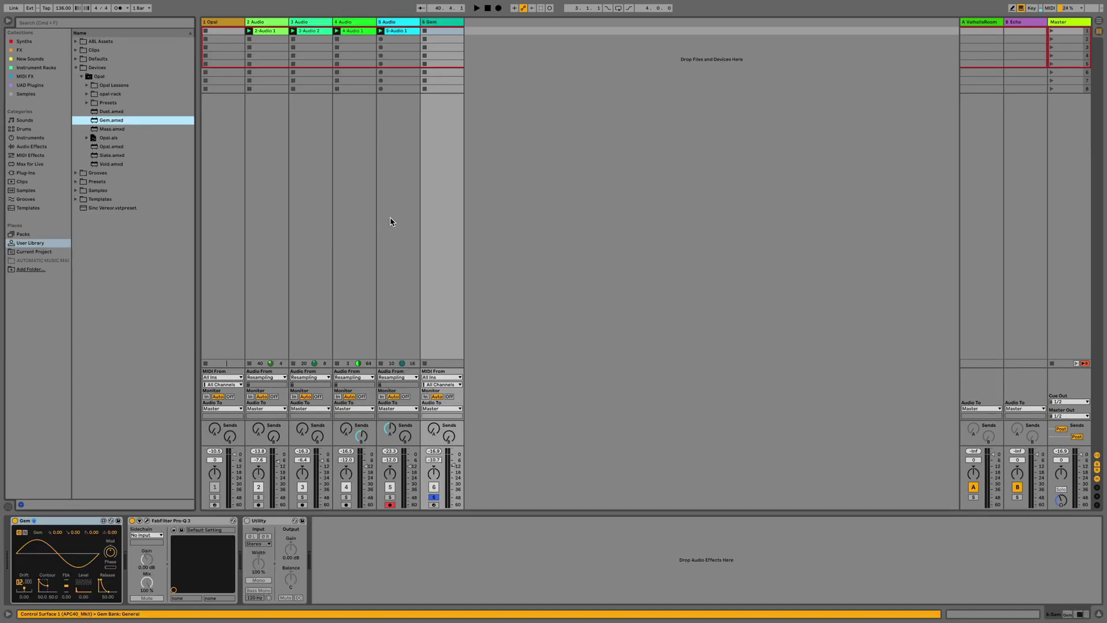
pyautogui.doubleClick(444, 30)
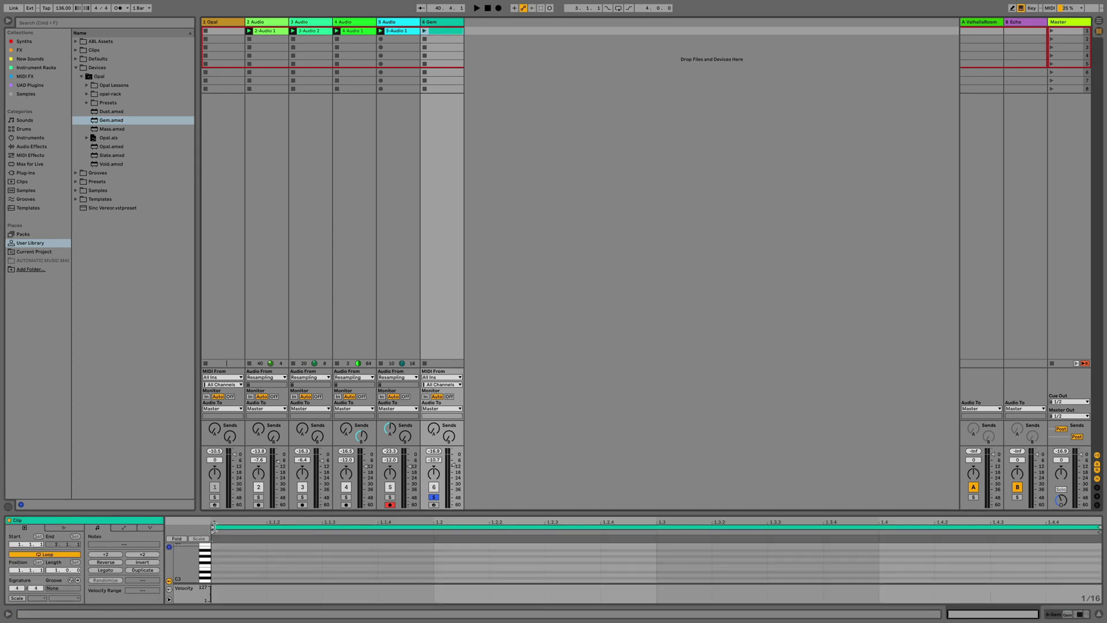
# - Draw a G#3 note across the clip's full length, start playback and show the track's Gem device
pyautogui.click(221, 553)
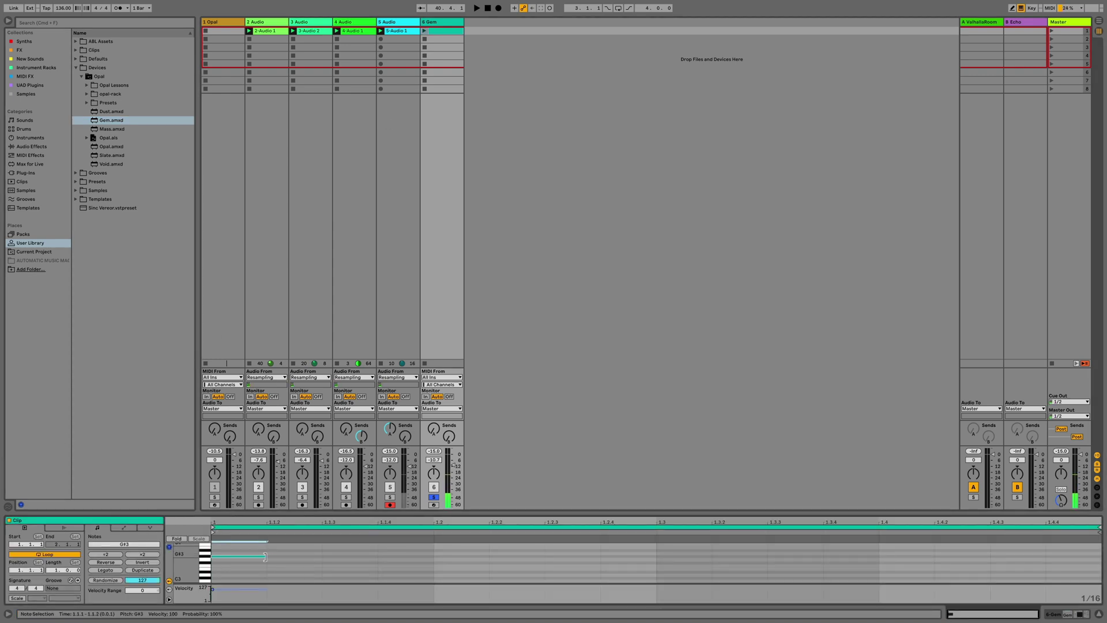
pyautogui.moveTo(264, 555); pyautogui.dragTo(1101, 556)
pyautogui.press('space')
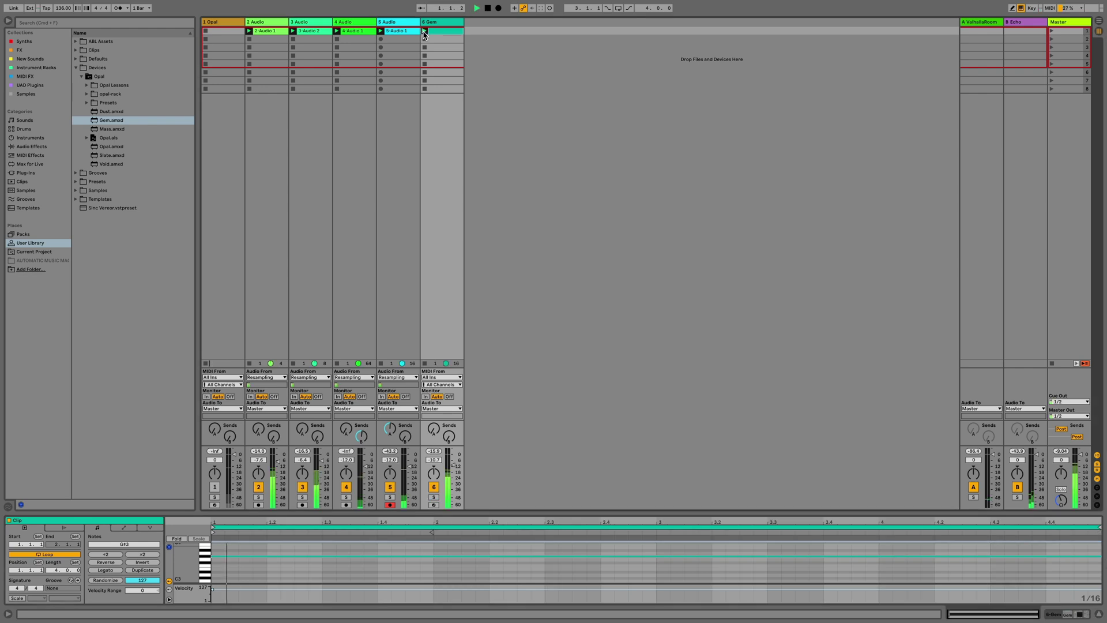
pyautogui.click(1067, 614)
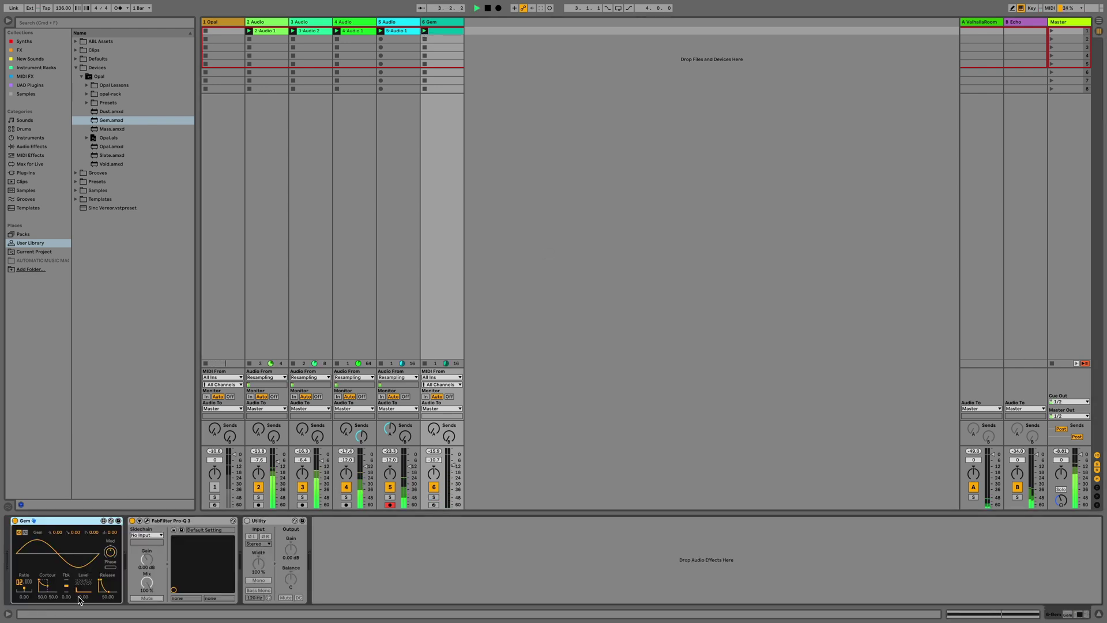
# - Solo the Gem track and shape Gem with Ratio 3, Contour 91.25, Fold 27.0, Noise 100.00 and Envelope 96.50
pyautogui.moveTo(107, 596)
pyautogui.mouseDown()
pyautogui.moveTo(107, 565)
pyautogui.moveTo(104, 580)
pyautogui.mouseUp()
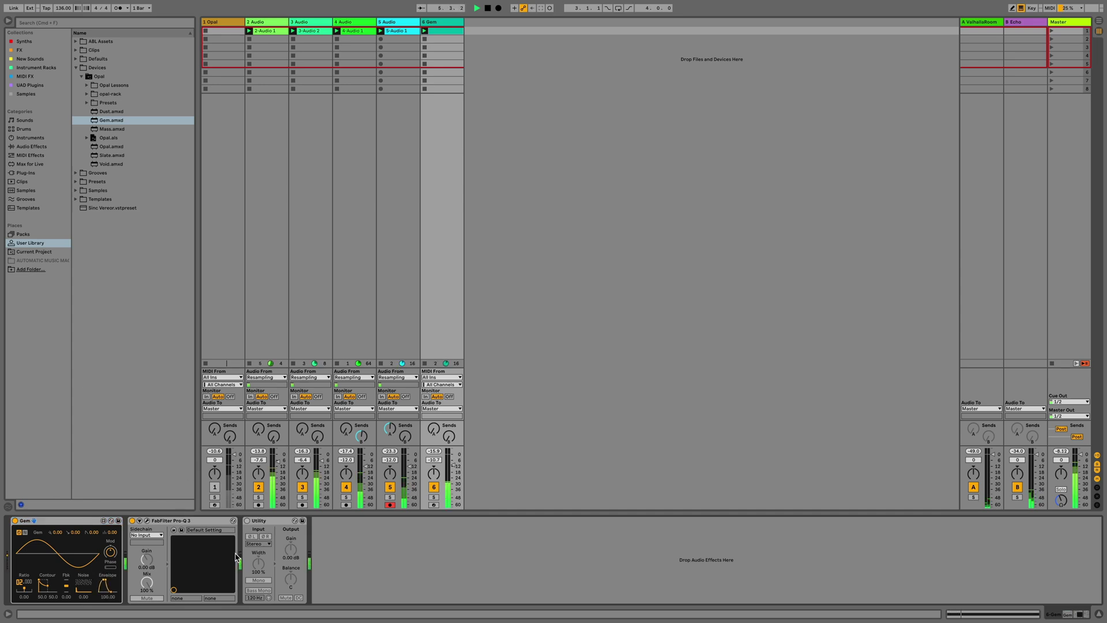
pyautogui.click(433, 497)
pyautogui.moveTo(109, 552); pyautogui.dragTo(66, 561)
pyautogui.click(25, 532)
pyautogui.moveTo(23, 586)
pyautogui.mouseDown()
pyautogui.moveTo(23, 575)
pyautogui.moveTo(20, 593)
pyautogui.moveTo(29, 590)
pyautogui.mouseUp()
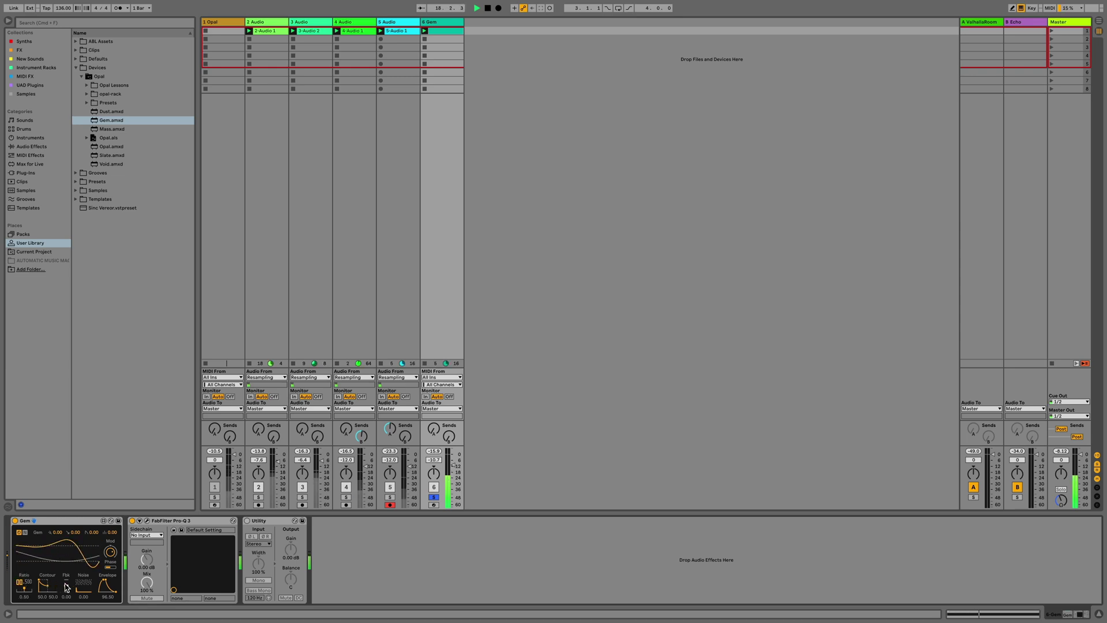
pyautogui.moveTo(66, 588); pyautogui.dragTo(67, 582)
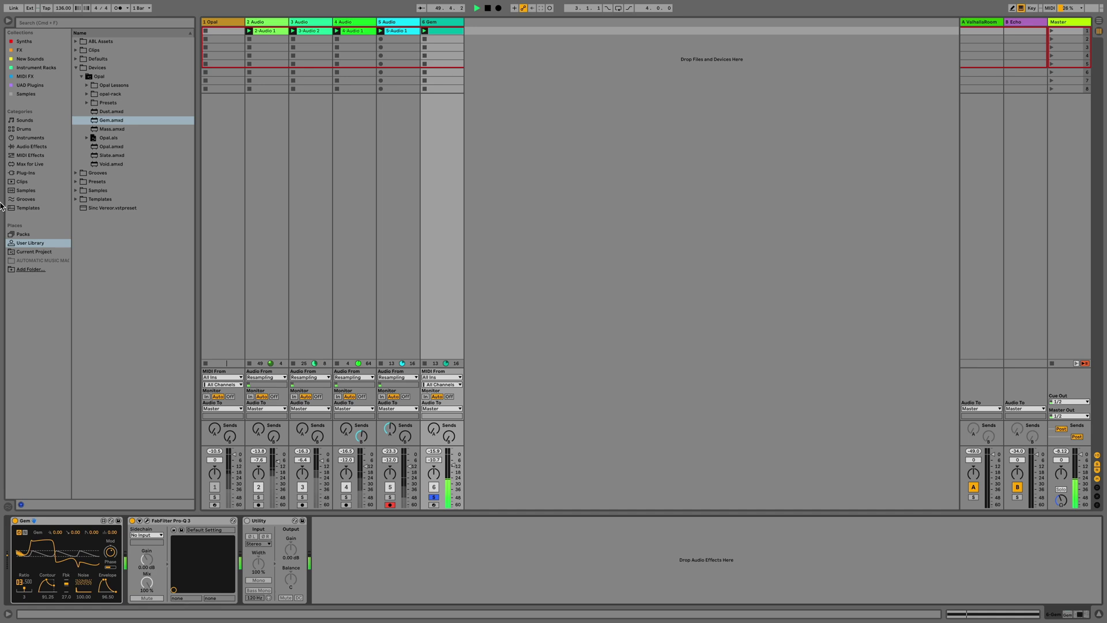
# - Add ValhallaRoom directly after Gem with a 2.94 s decay, and lower the Gem track's volume slightly
pyautogui.click(25, 51)
pyautogui.doubleClick(105, 367)
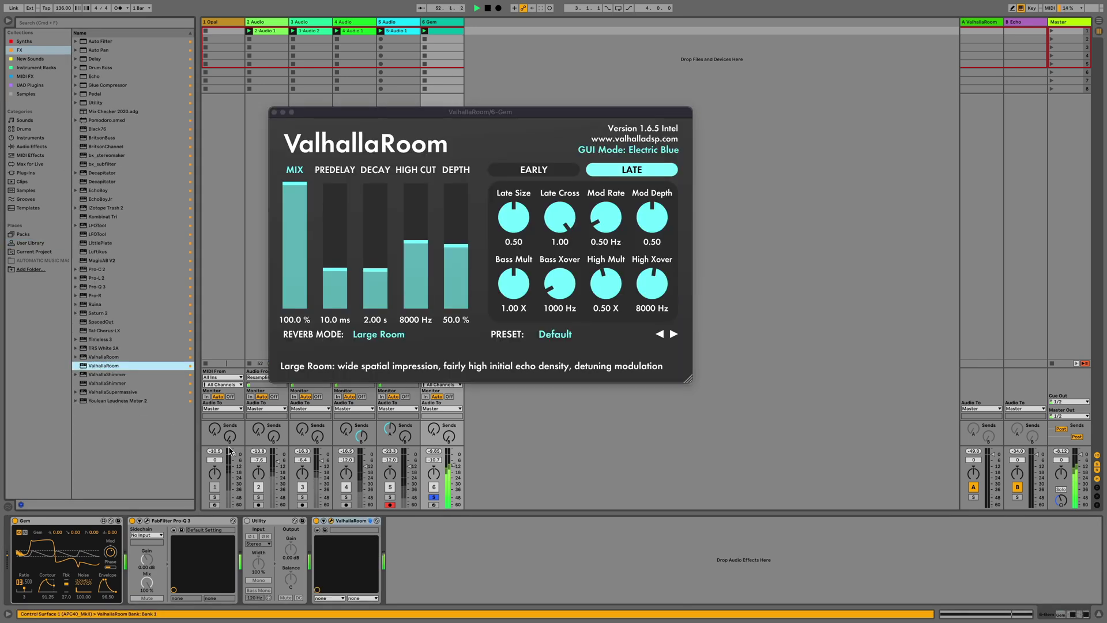
pyautogui.moveTo(376, 273); pyautogui.dragTo(376, 266)
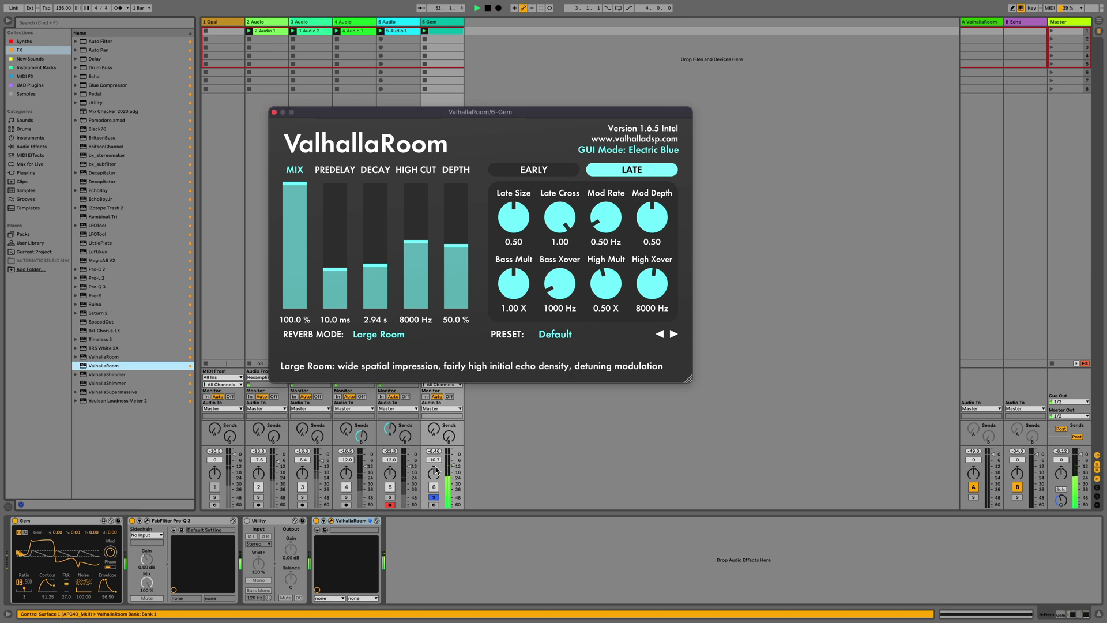
pyautogui.moveTo(452, 463); pyautogui.dragTo(452, 470)
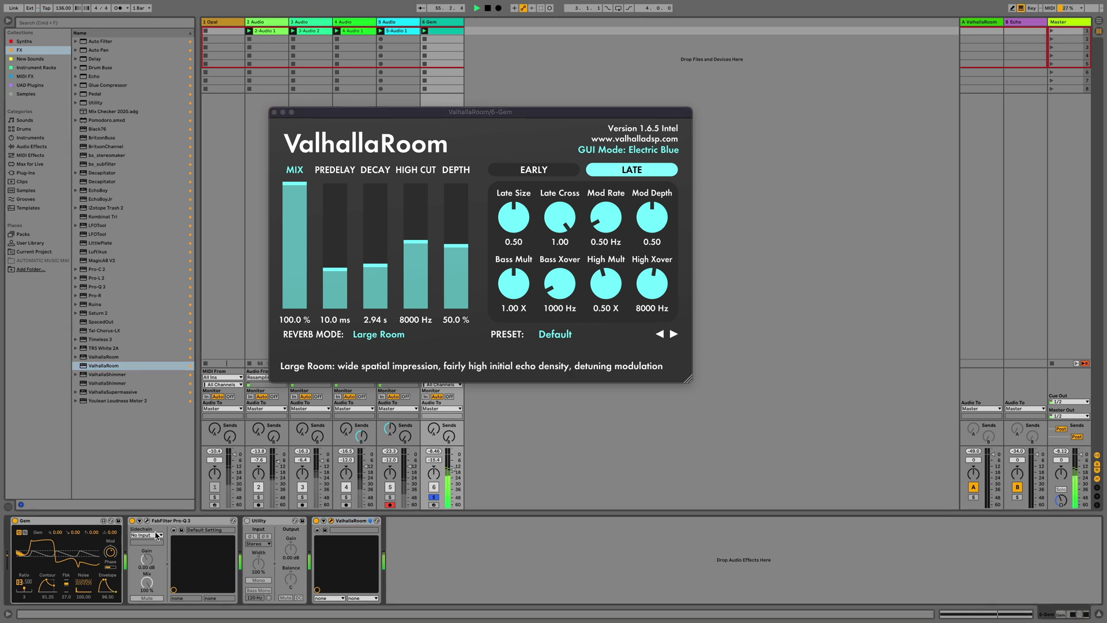
pyautogui.moveTo(354, 521); pyautogui.dragTo(138, 527)
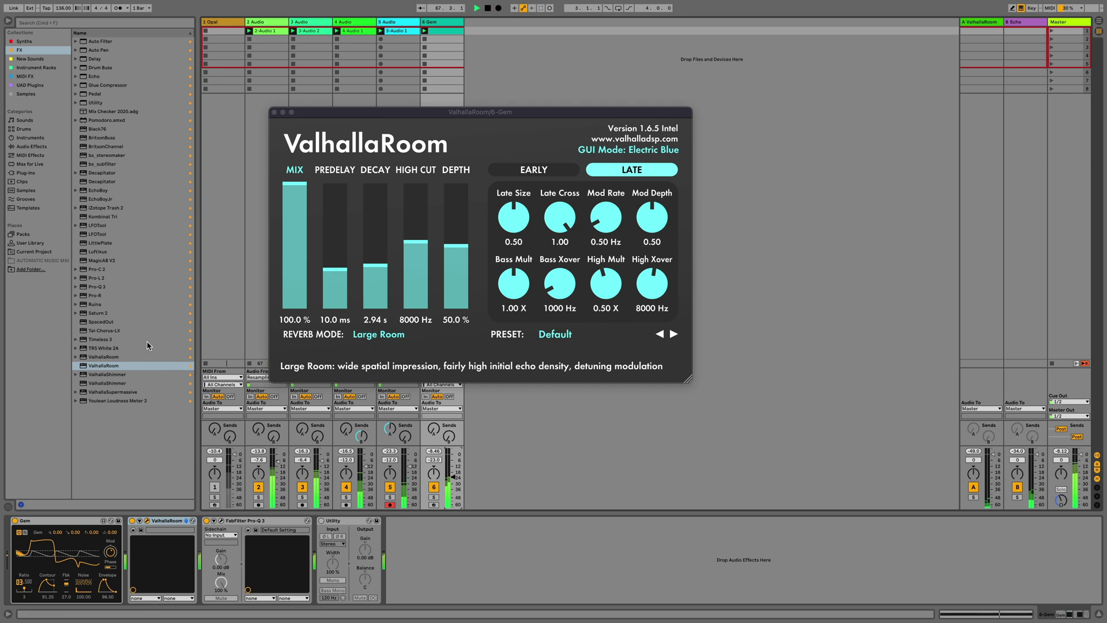
# - Insert an Auto Pan between Gem and ValhallaRoom and raise its Amount
pyautogui.click(97, 50)
pyautogui.moveTo(97, 50); pyautogui.dragTo(204, 597)
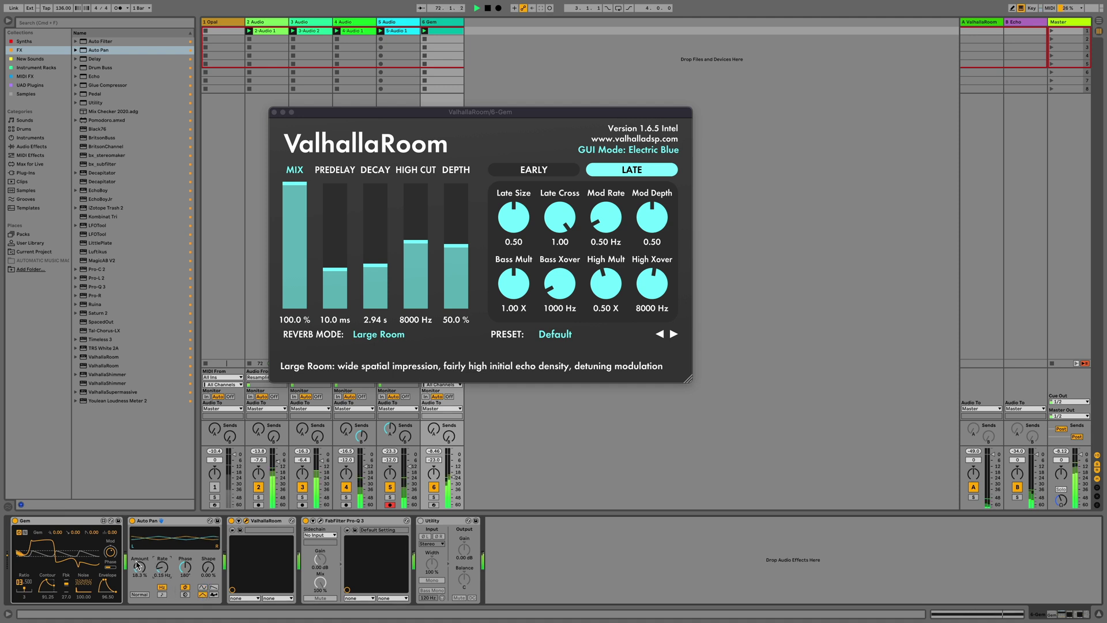
pyautogui.moveTo(138, 568); pyautogui.dragTo(139, 558)
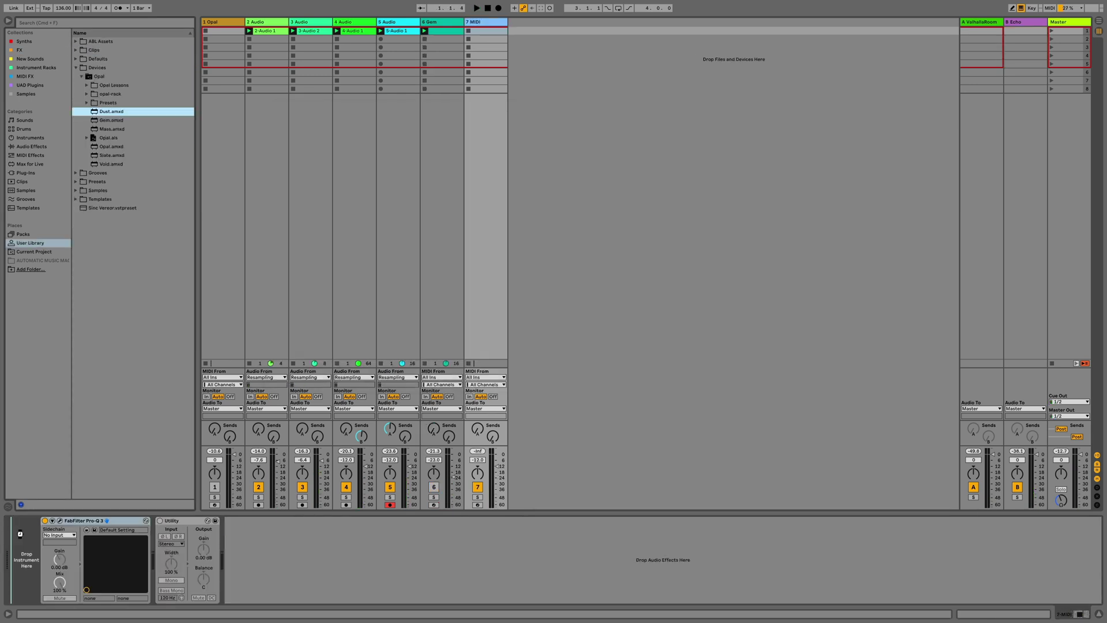
# - Load Dust onto the seventh track and fill a new one-bar MIDI clip with repeated 1/16 C#3 notes
pyautogui.press('Return')
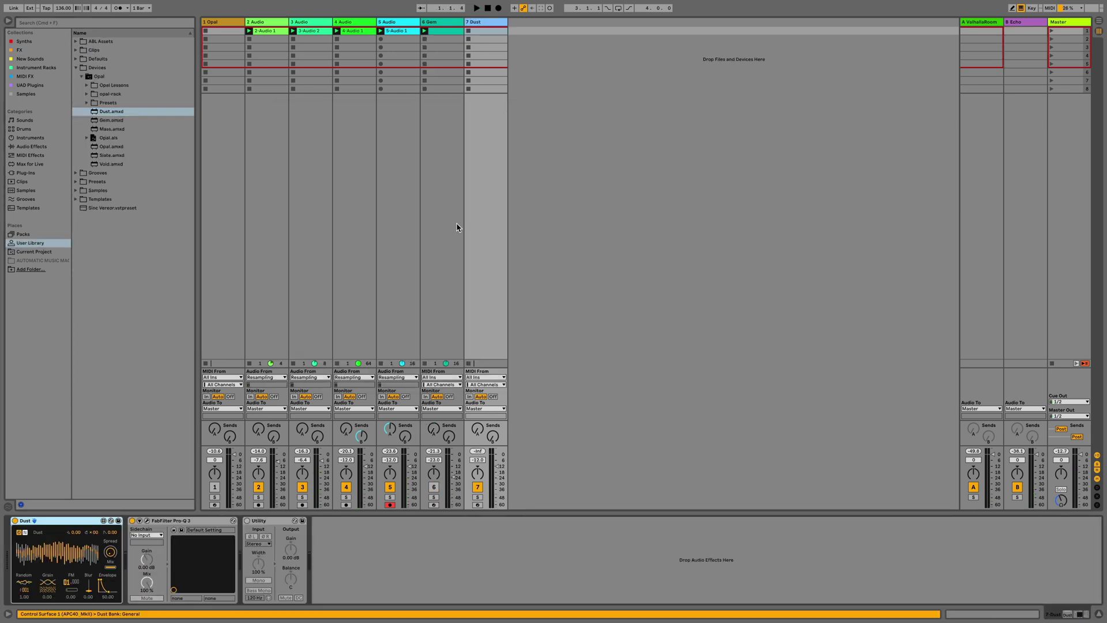
pyautogui.doubleClick(485, 33)
pyautogui.moveTo(213, 576)
pyautogui.mouseDown()
pyautogui.moveTo(396, 571)
pyautogui.moveTo(218, 600)
pyautogui.mouseUp()
pyautogui.hotkey('ctrl', 'd')
pyautogui.hotkey('ctrl', 'd')
pyautogui.hotkey('ctrl', 'd')
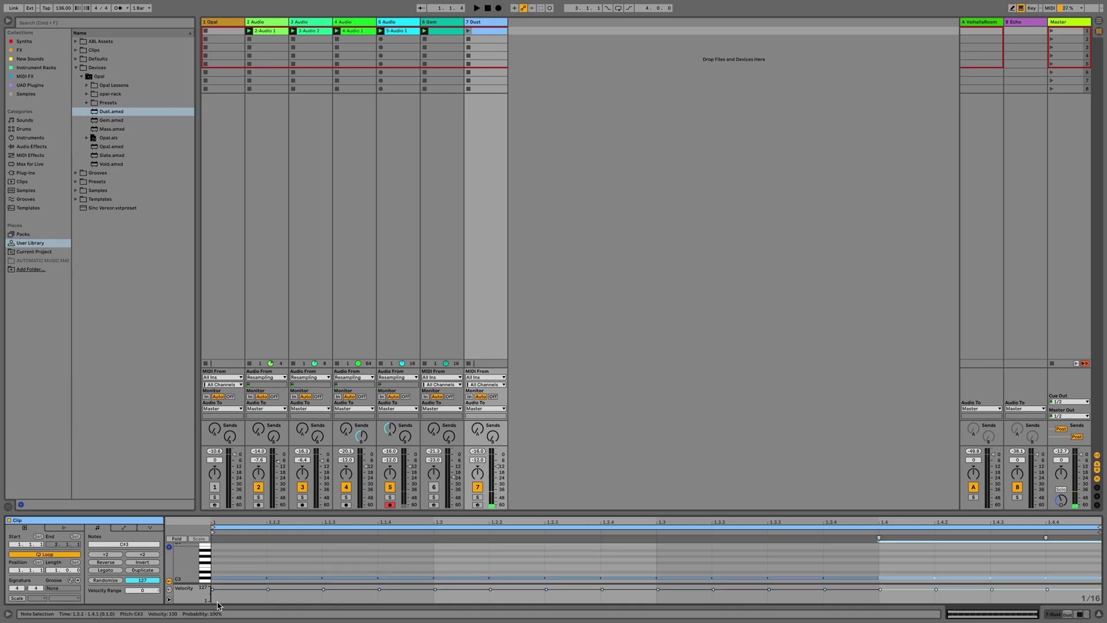
# - Solo the Dust track, launch its clip and show the Dust device
pyautogui.click(478, 497)
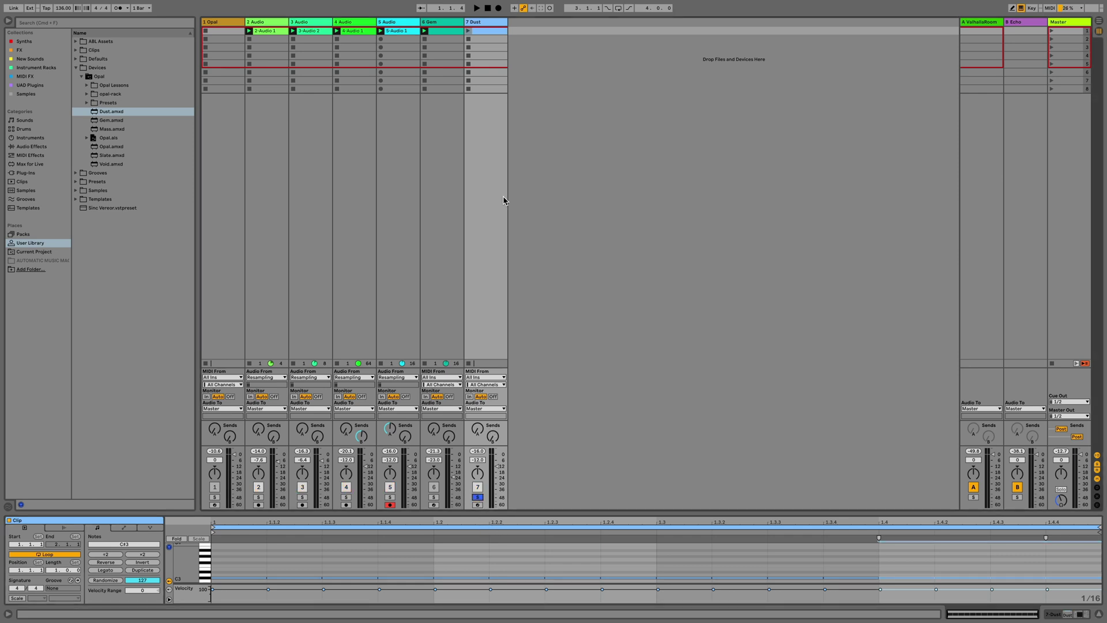
pyautogui.click(468, 31)
pyautogui.click(1060, 614)
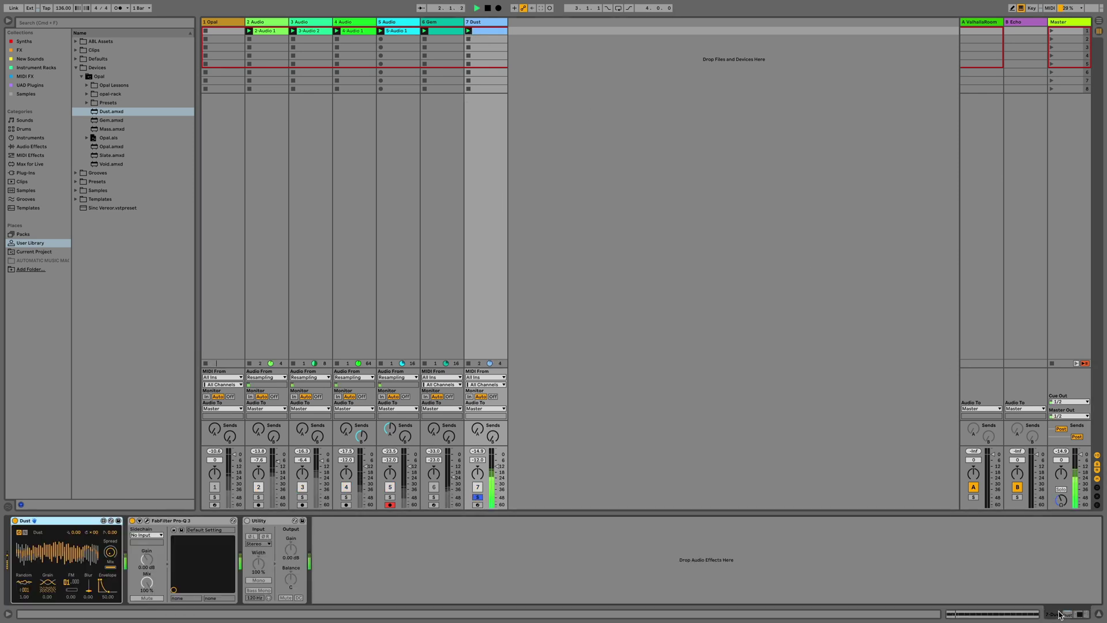
# - Set Dust's Random to 1.00, Grain to 56.25, FM to 48.25 and Envelope to 9.75, and unsolo the track to hear the full mix
pyautogui.moveTo(54, 553); pyautogui.dragTo(55, 549)
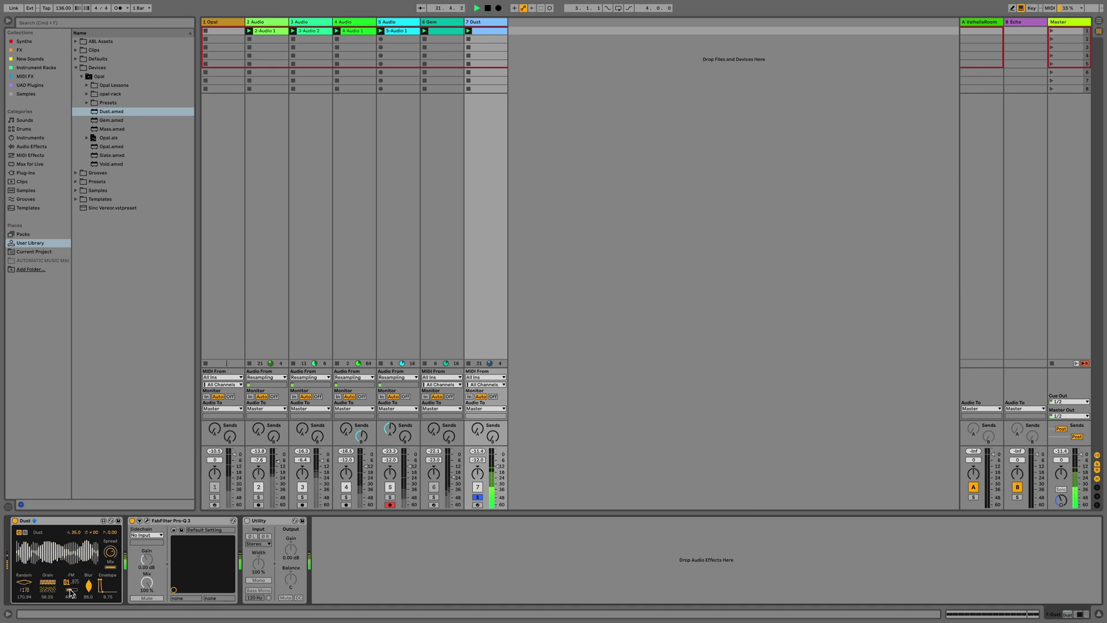
pyautogui.moveTo(24, 585)
pyautogui.mouseDown()
pyautogui.moveTo(24, 553)
pyautogui.moveTo(25, 594)
pyautogui.mouseUp()
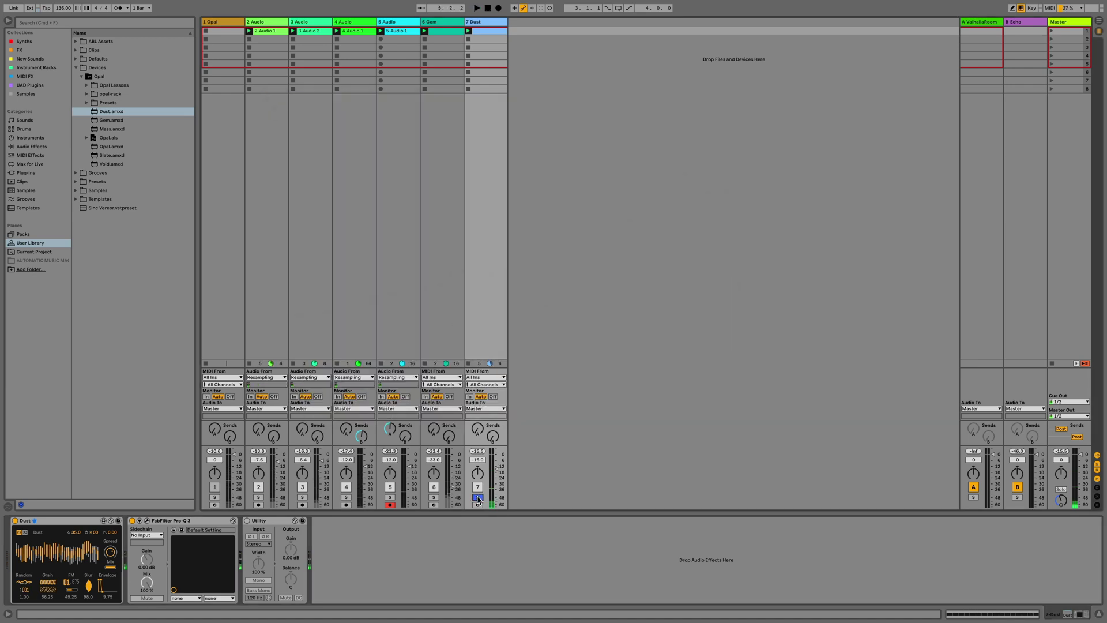
pyautogui.click(477, 497)
pyautogui.press('space')
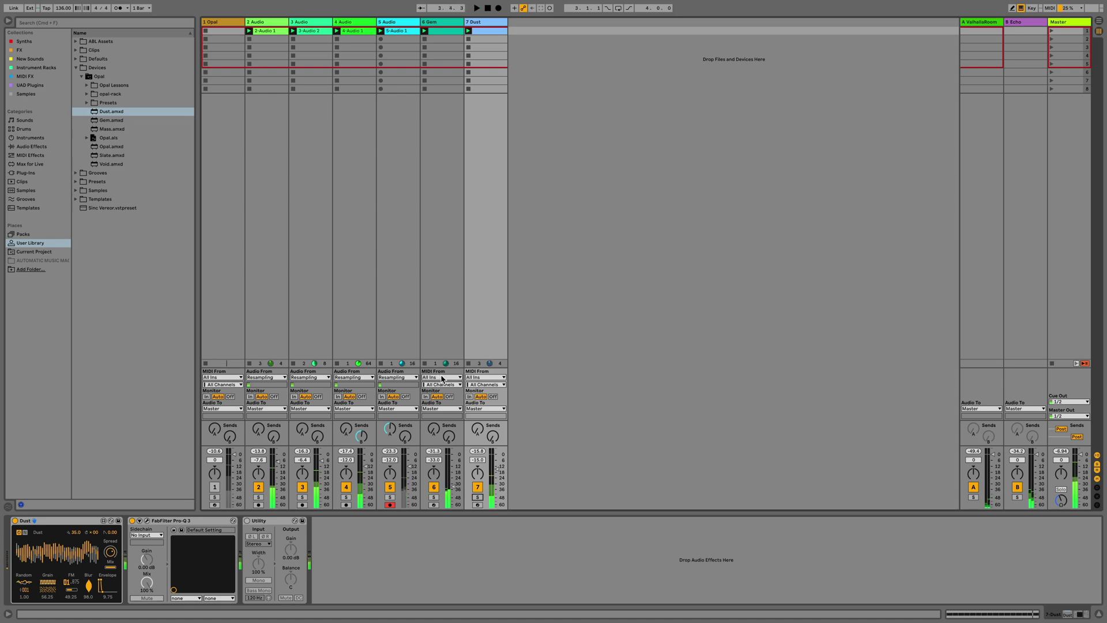
# - Load Slate onto the eighth track and load one of the 11.wav samples into it
pyautogui.moveTo(112, 155); pyautogui.dragTo(21, 552)
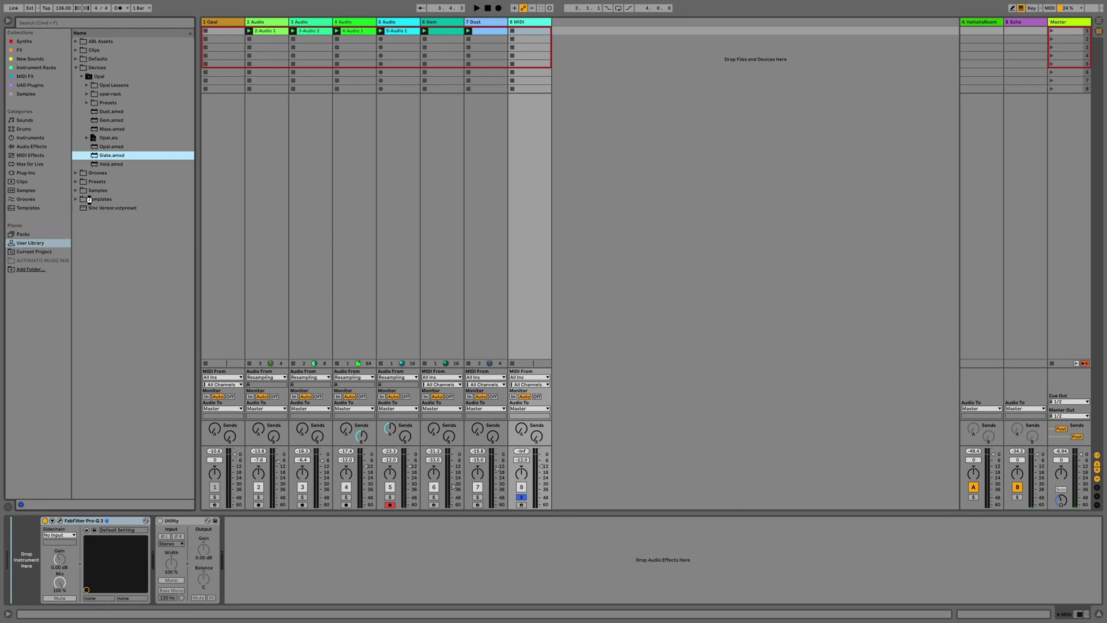
pyautogui.click(26, 190)
pyautogui.scroll(-15, 113, 334)
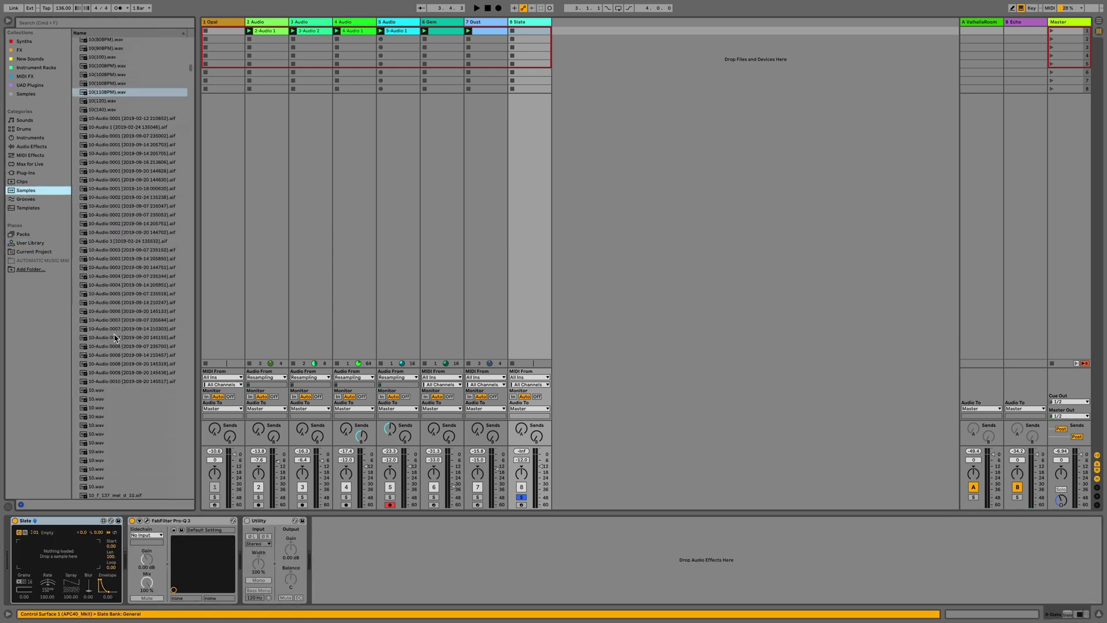
pyautogui.scroll(-10, 113, 330)
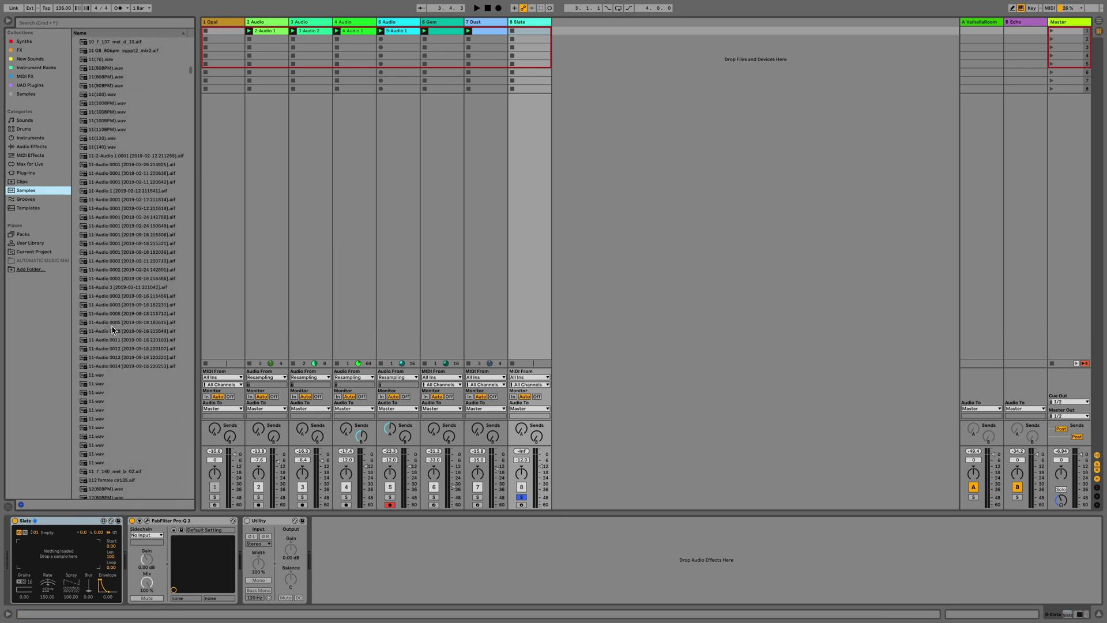
pyautogui.click(104, 402)
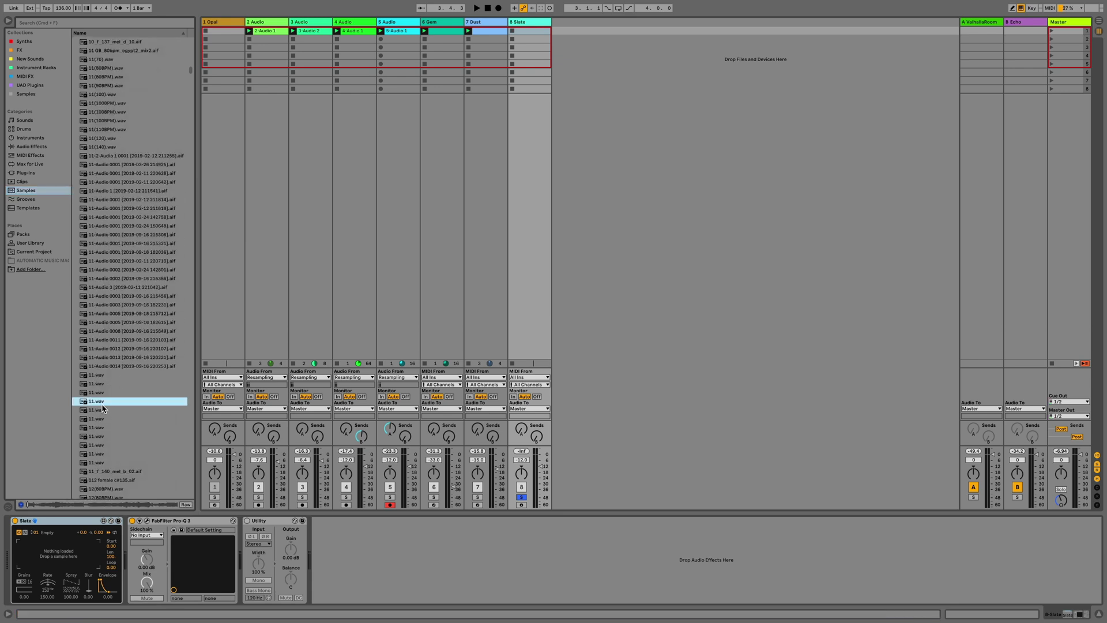
pyautogui.scroll(-2, 102, 408)
pyautogui.moveTo(97, 353); pyautogui.dragTo(52, 567)
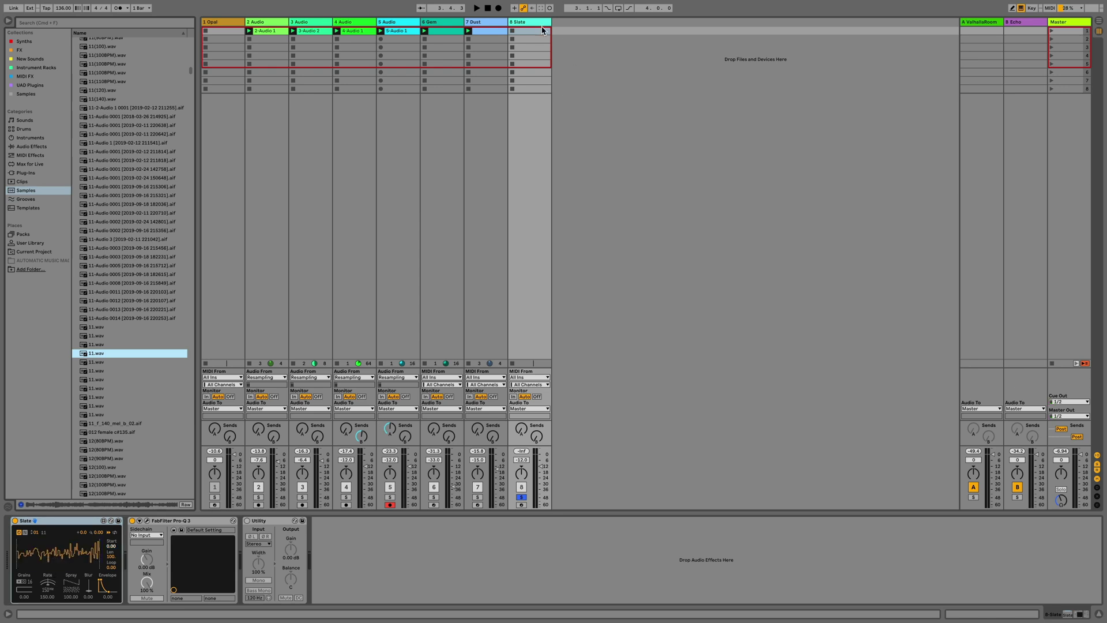
# - Create a clip on the Slate track, draw a C3 note across its full one-bar length and launch it
pyautogui.doubleClick(534, 33)
pyautogui.click(248, 581)
pyautogui.moveTo(266, 579); pyautogui.dragTo(1095, 580)
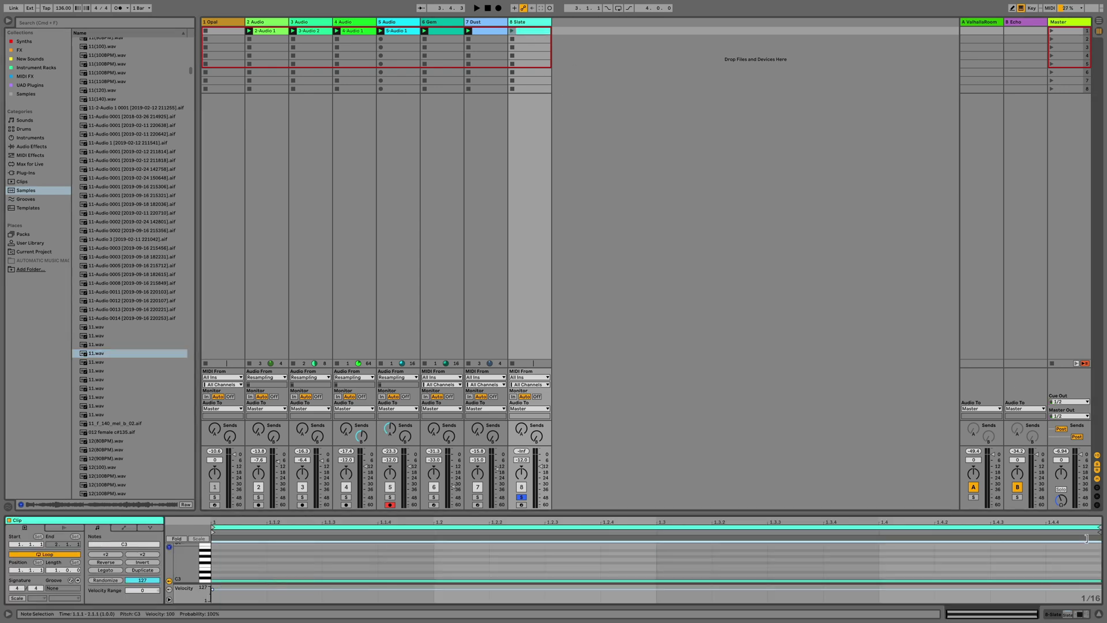
pyautogui.click(512, 32)
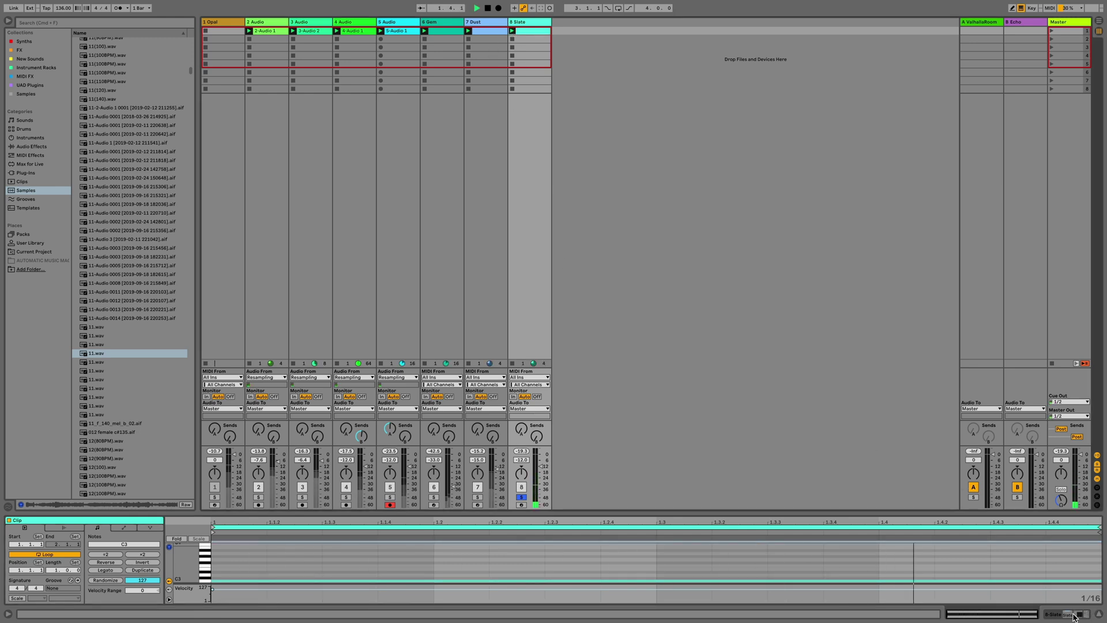
# - Show the Slate device, lower the track's volume to -17.7 dB and set Slate's Rate to 250.00
pyautogui.hotkey('shift', 'Tab')
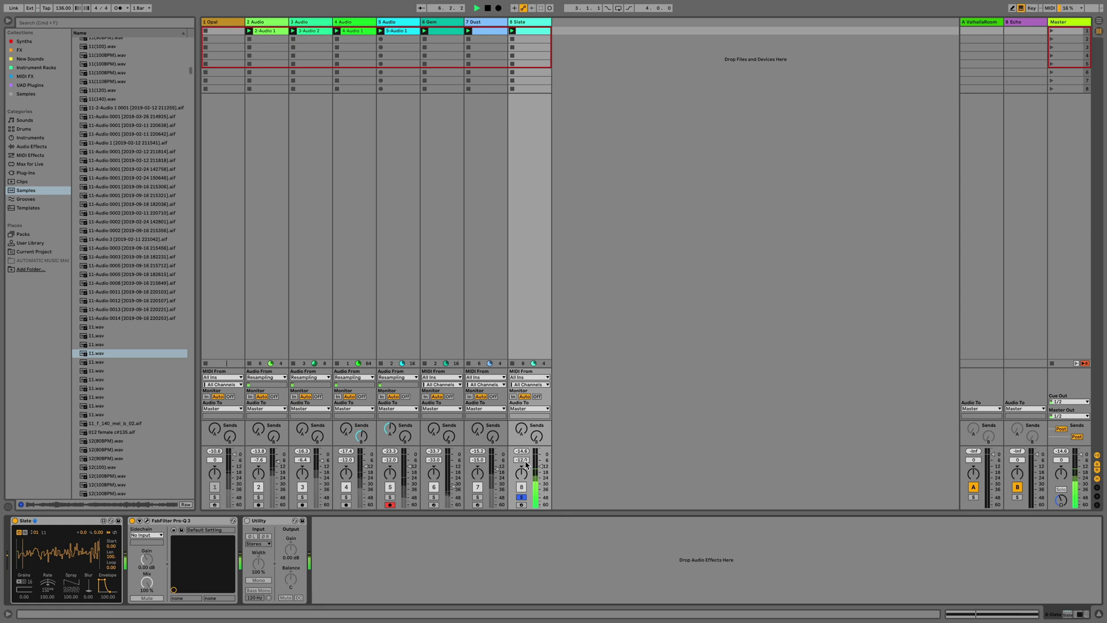
pyautogui.moveTo(540, 479); pyautogui.dragTo(540, 487)
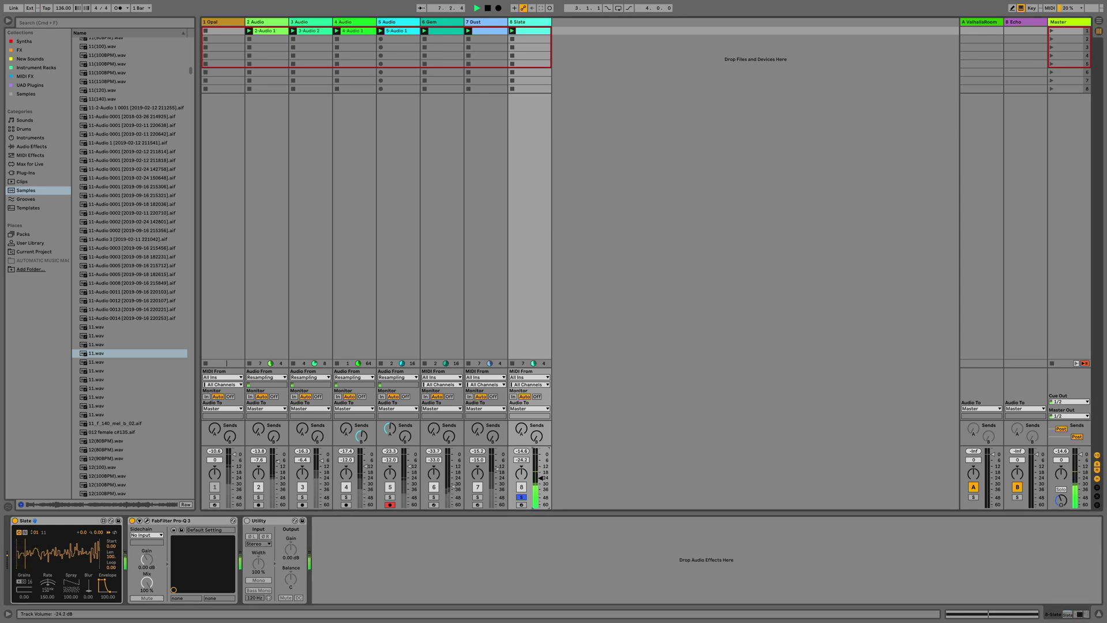
pyautogui.click(50, 591)
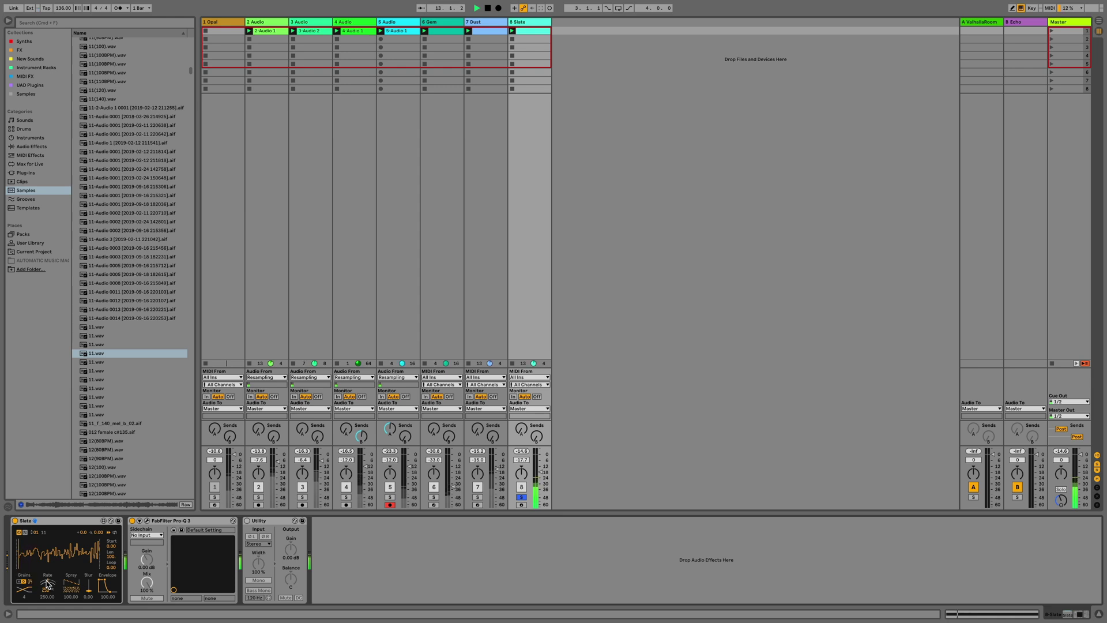
# - Insert LFOTool between Pro-Q 3 and Utility on the playing Slate track, and ValhallaRoom directly after Slate
pyautogui.click(19, 49)
pyautogui.moveTo(97, 225); pyautogui.dragTo(253, 552)
pyautogui.press('space')
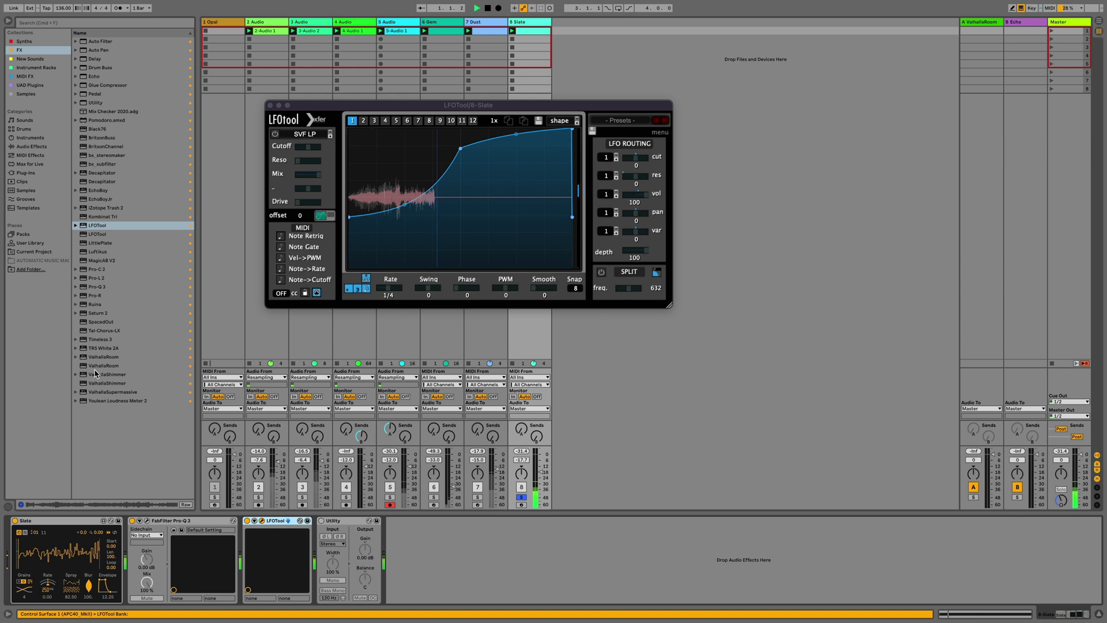
pyautogui.click(102, 369)
pyautogui.moveTo(102, 373); pyautogui.dragTo(139, 554)
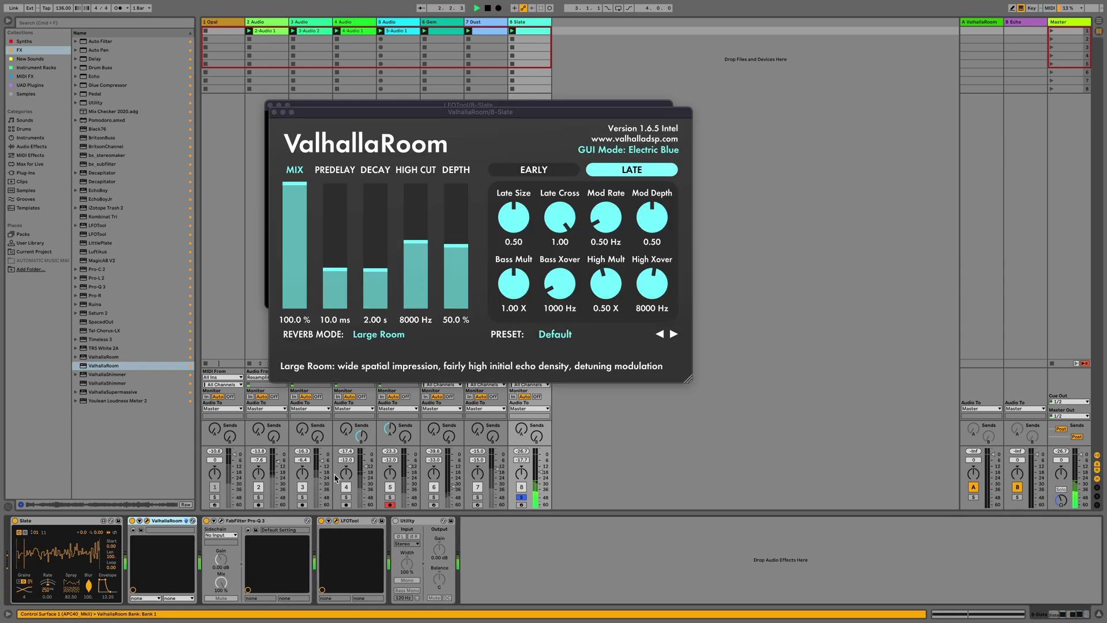
# - Add a 12 dB/oct Low Cut band in the Slate track's Pro-Q 3 and raise its cutoff to between 500 Hz and 1 kHz
pyautogui.click(221, 521)
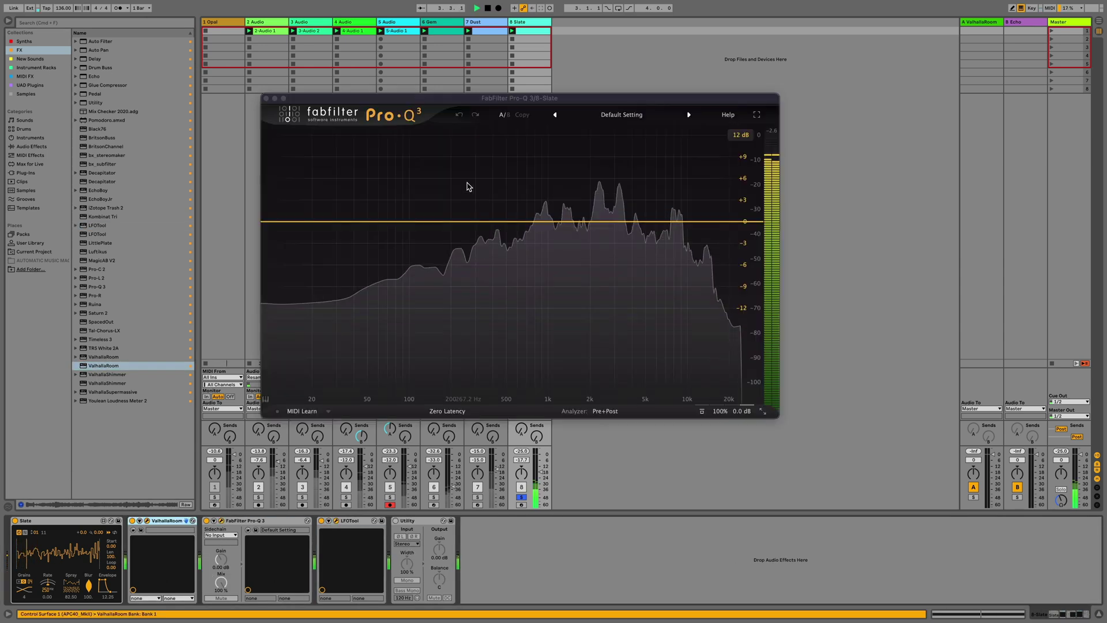
pyautogui.click(483, 221)
pyautogui.click(455, 204)
pyautogui.click(483, 214)
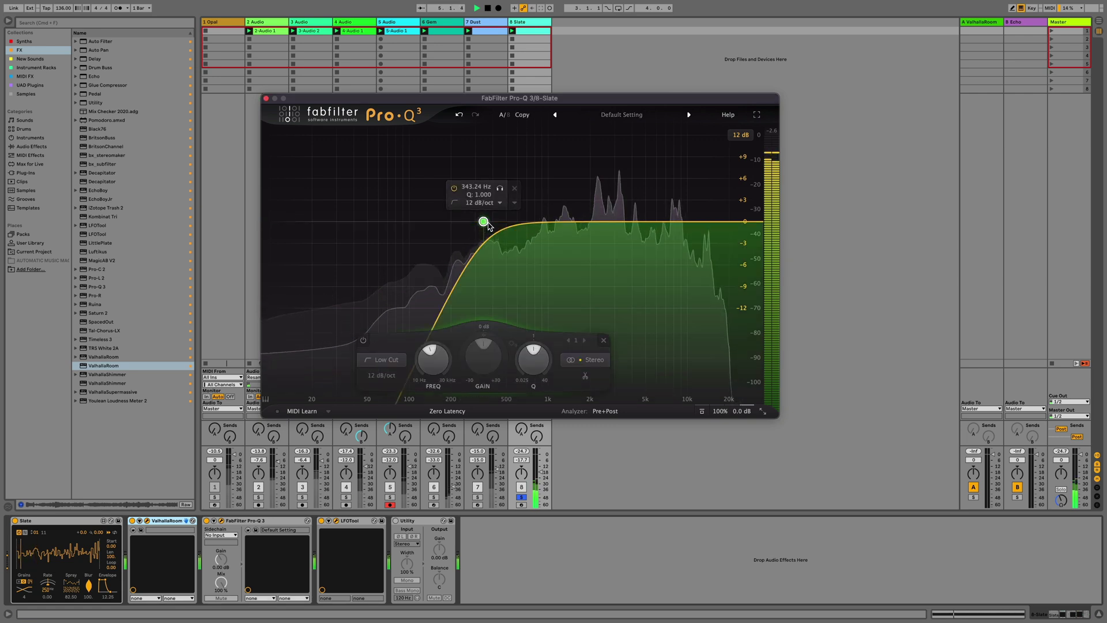
pyautogui.moveTo(483, 221); pyautogui.dragTo(523, 221)
# - Add a 12 dB/oct High Cut band in Pro-Q 3 at about 4600 Hz with a Q of about 0.57
pyautogui.click(607, 221)
pyautogui.click(578, 203)
pyautogui.click(629, 215)
pyautogui.moveTo(607, 222); pyautogui.dragTo(640, 254)
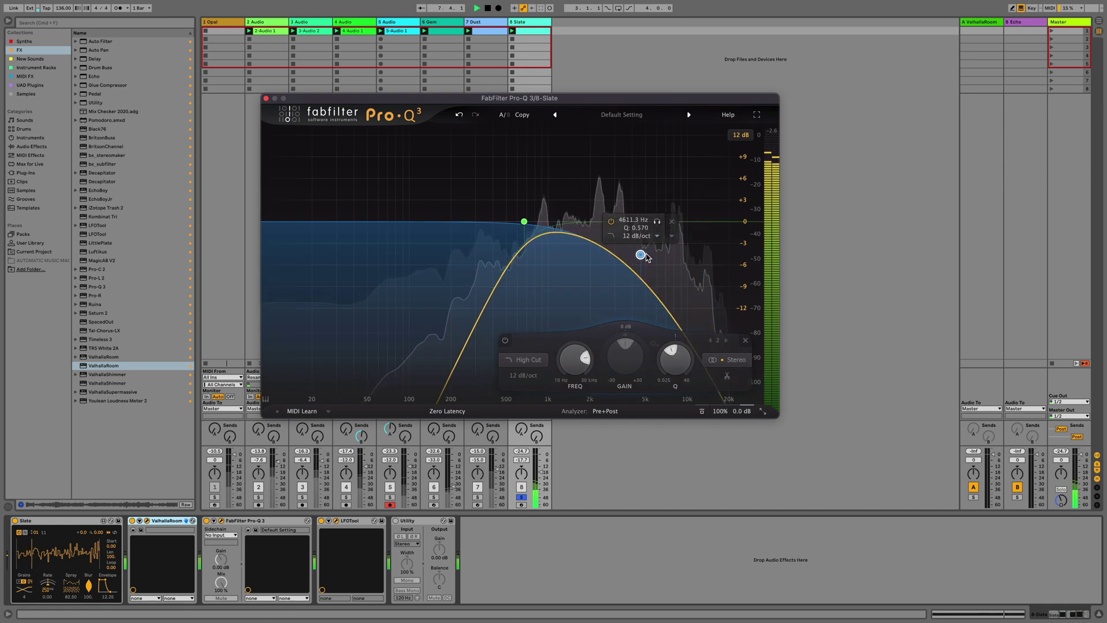
# - Unsolo the Slate track and lower its volume to -27.0 dB to sit in the mix
pyautogui.click(522, 497)
pyautogui.moveTo(541, 471); pyautogui.dragTo(541, 476)
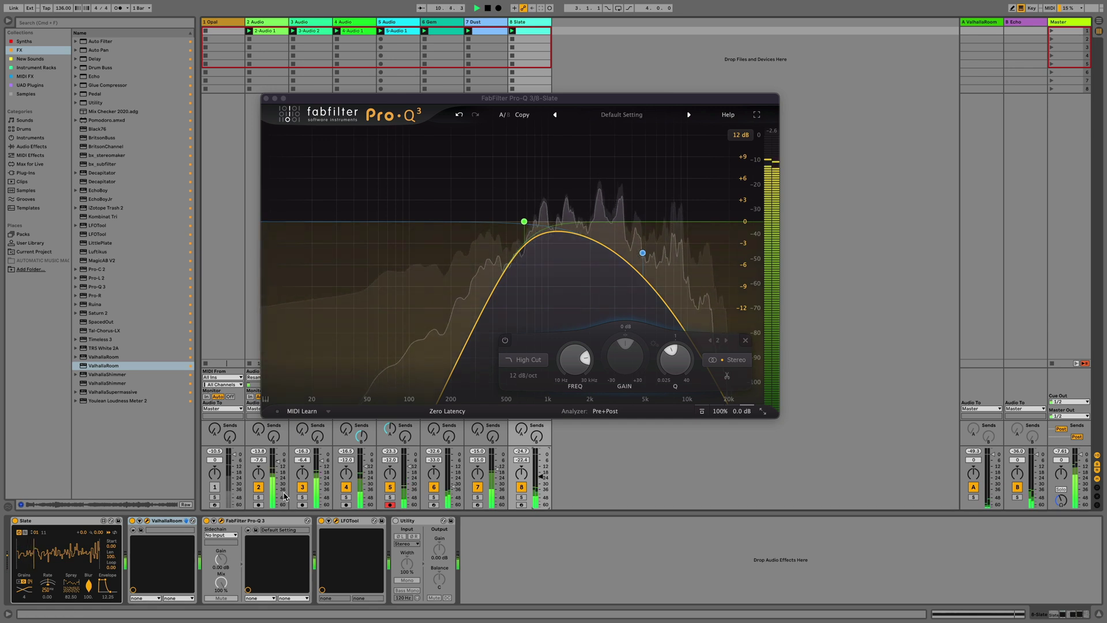
pyautogui.moveTo(540, 477); pyautogui.dragTo(540, 486)
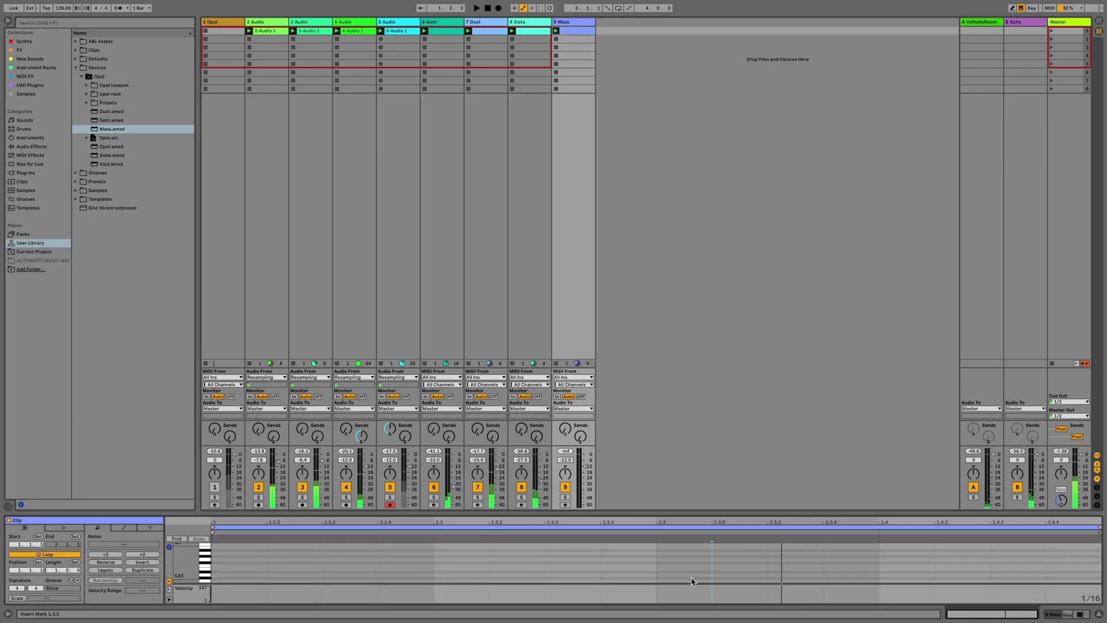
# - Place two consecutive 1/16 A#2 notes from beat 1.3 in the Mass track's clip and show the Mass device
pyautogui.doubleClick(684, 577)
pyautogui.hotkey('ctrl', 'd')
pyautogui.hotkey('ctrl', 'a')
pyautogui.press('Down')
pyautogui.press('Down')
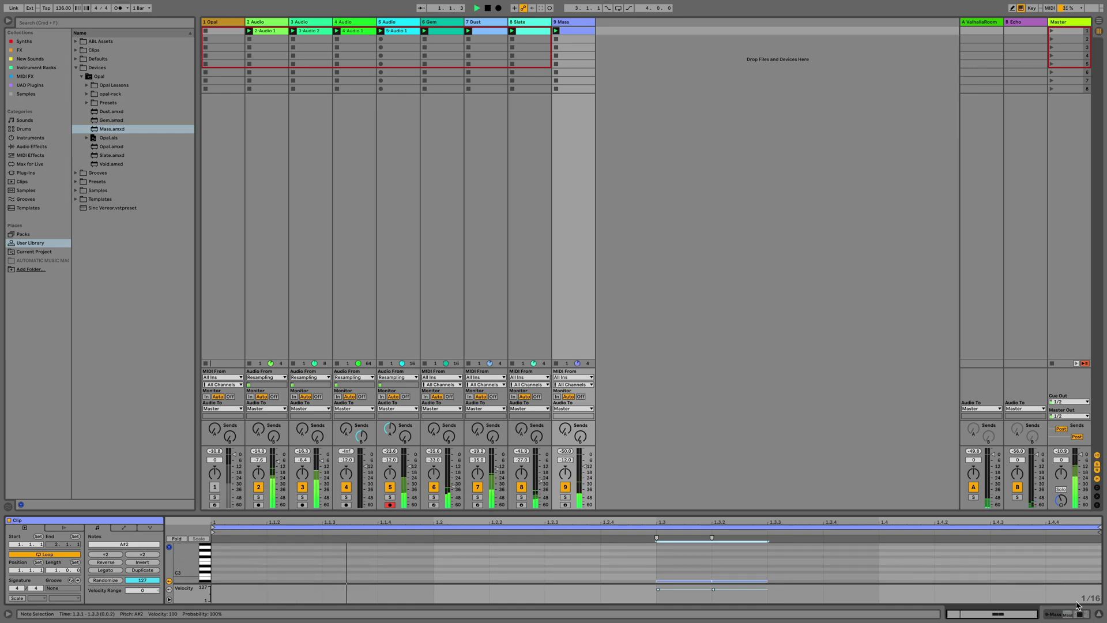
pyautogui.hotkey('shift', 'Tab')
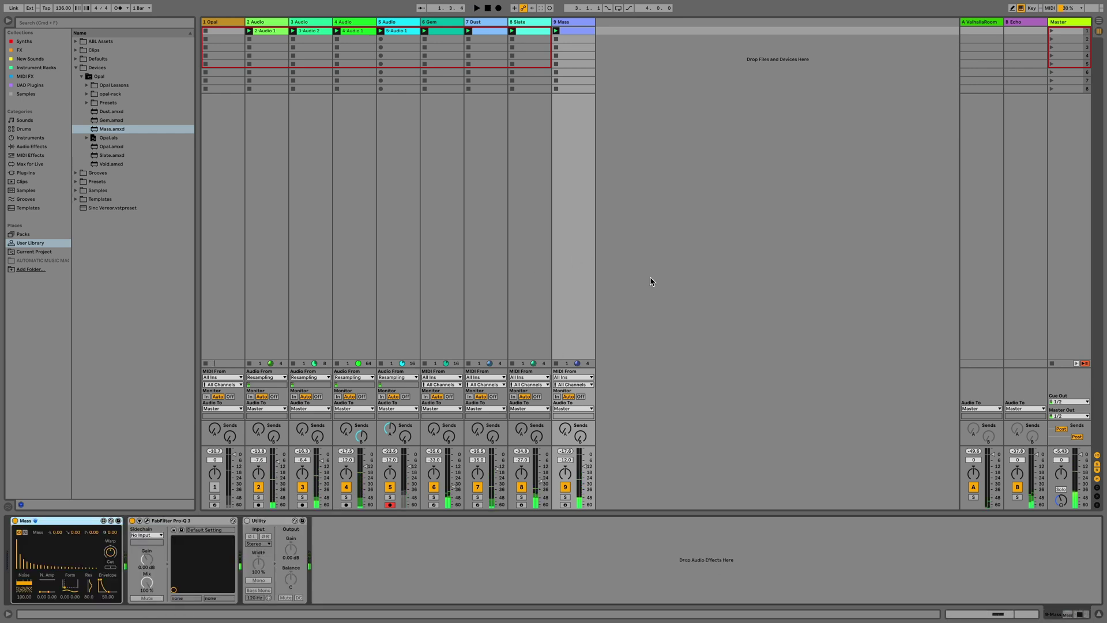
# - Transpose the Mass clip's notes down an octave to A#1 and play the track soloed
pyautogui.hotkey('shift', 'Tab')
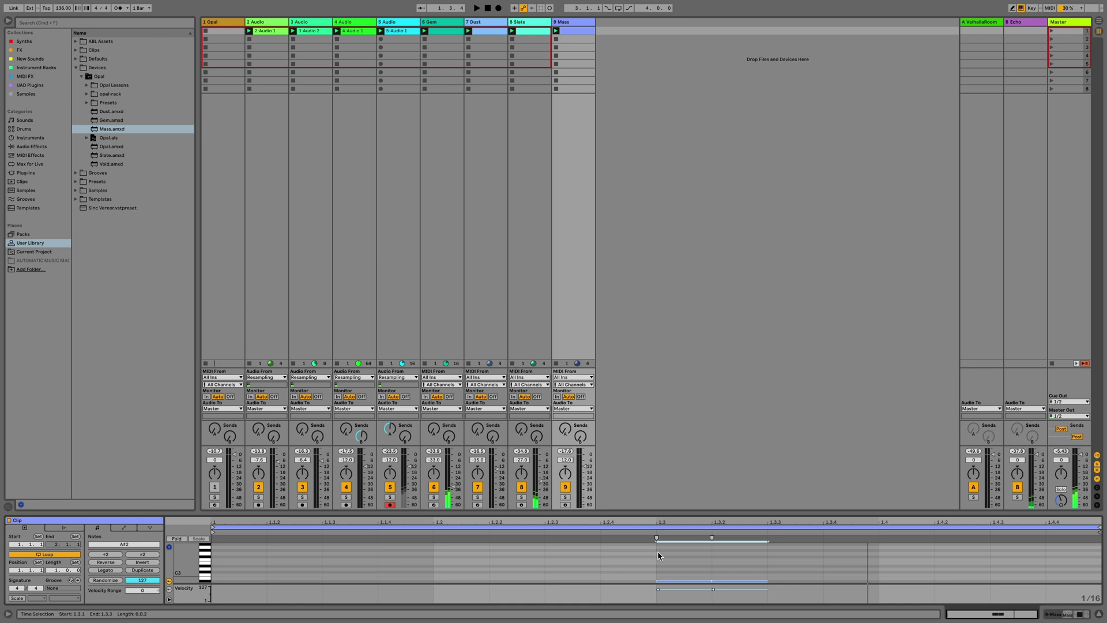
pyautogui.hotkey('shift', 'Down')
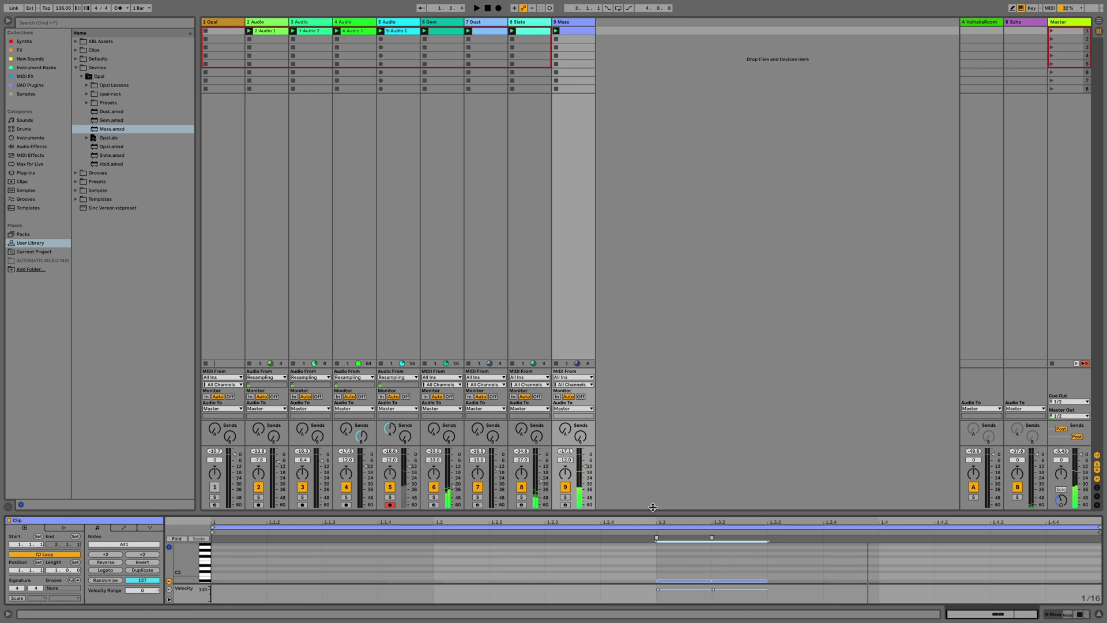
pyautogui.click(567, 499)
pyautogui.press('space')
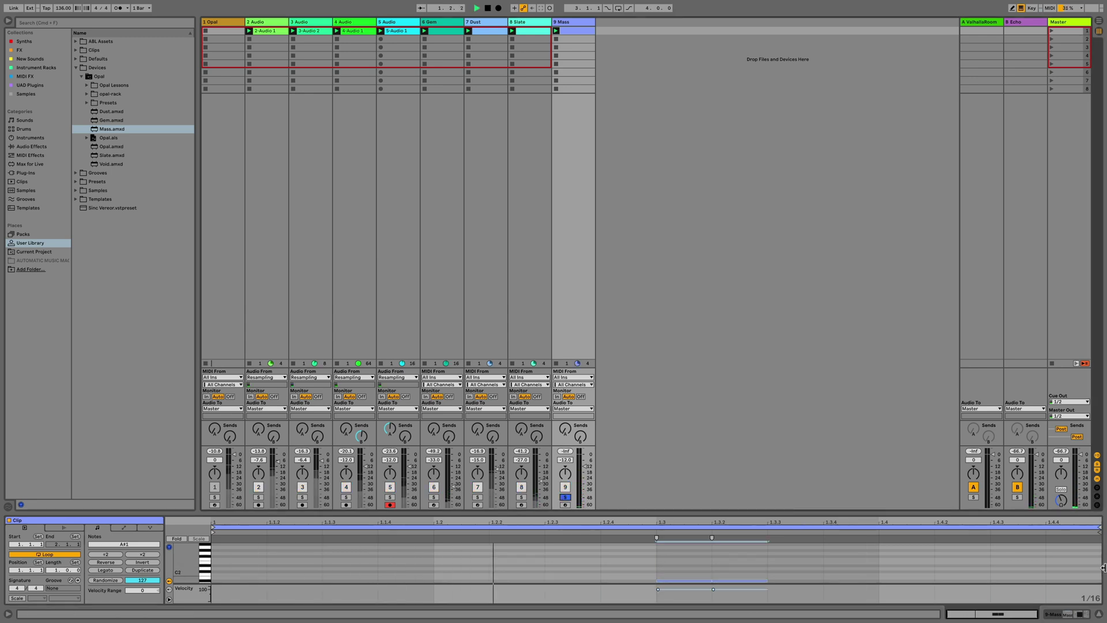
# - Raise the Mass track's ValhallaRoom send to about -13.0 dB and adjust the Mass device's Form position and depth
pyautogui.click(1065, 616)
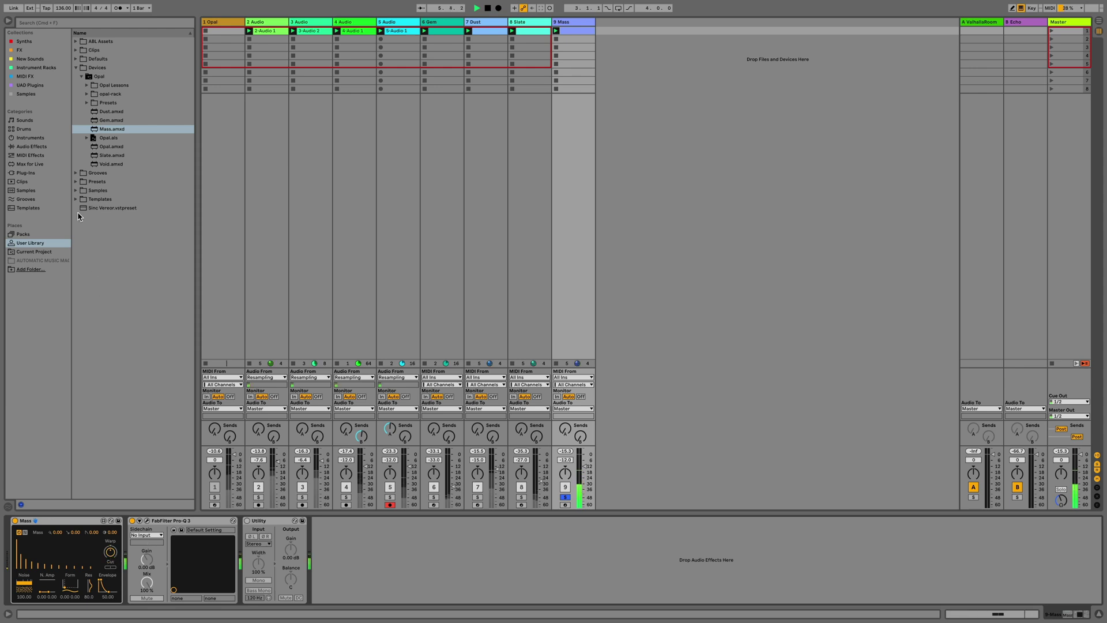
pyautogui.moveTo(564, 433); pyautogui.dragTo(565, 420)
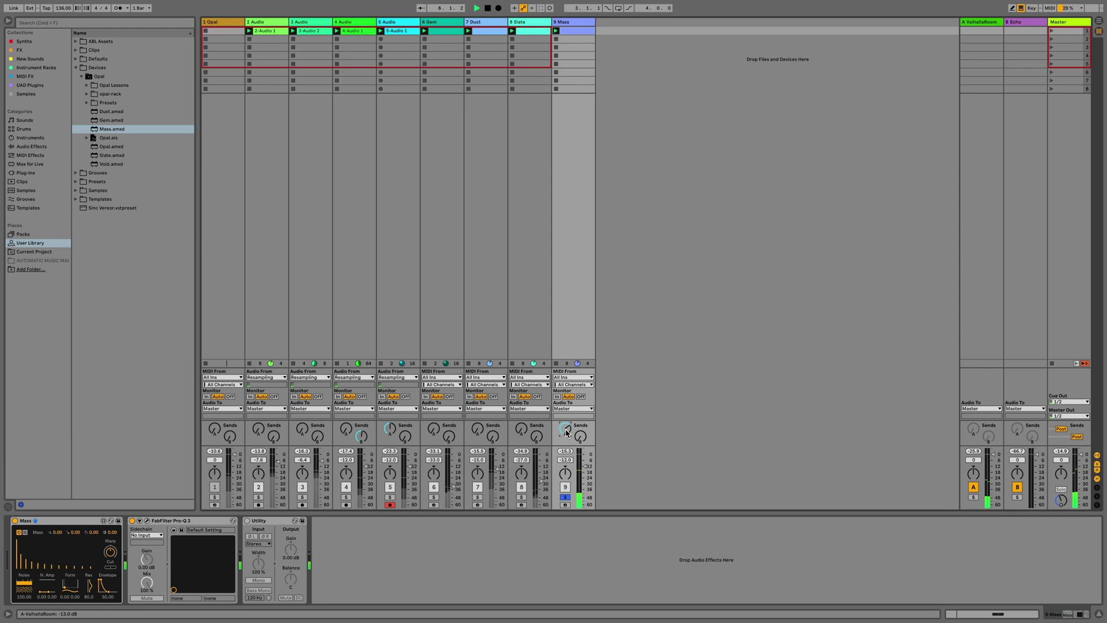
pyautogui.click(25, 532)
pyautogui.click(19, 532)
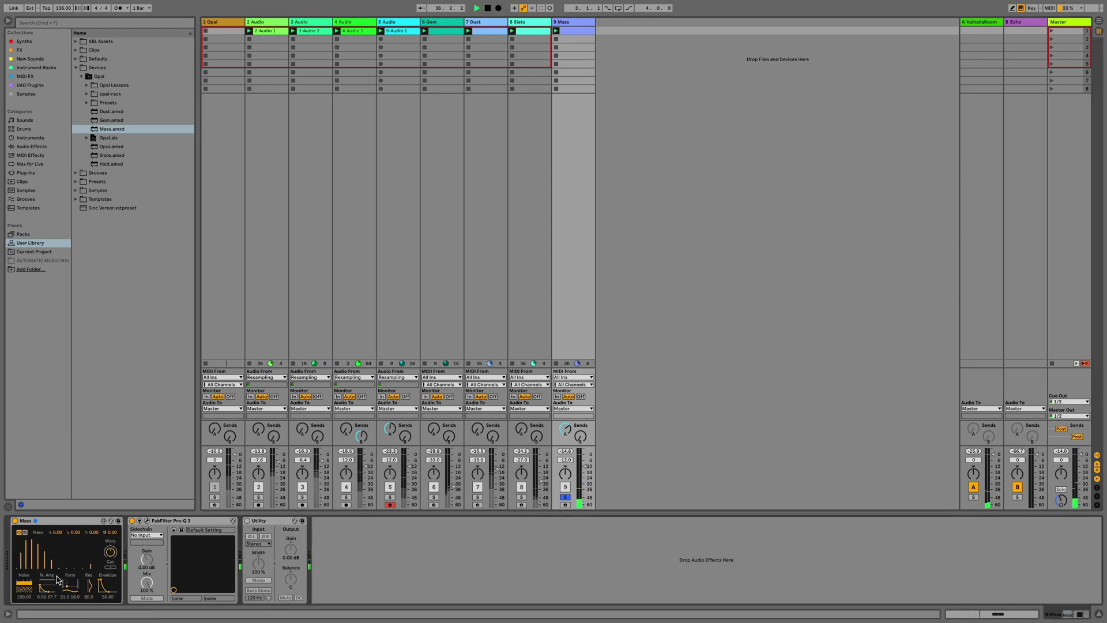
pyautogui.click(68, 588)
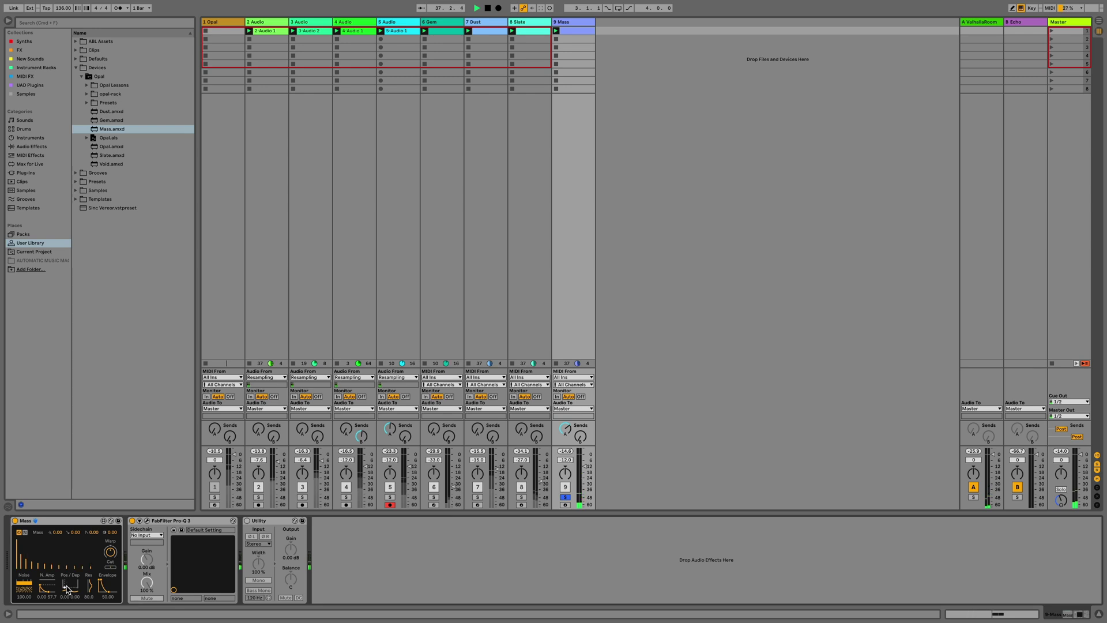
pyautogui.moveTo(67, 586); pyautogui.dragTo(67, 577)
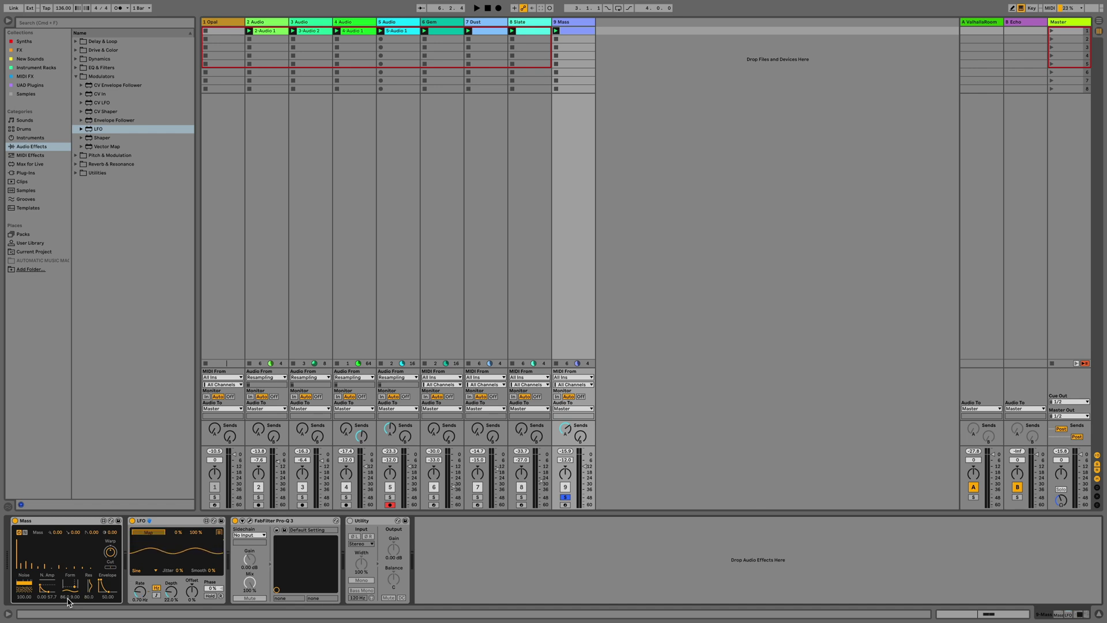
# - Add a second LFO directly after the first, mapped to Mass's Form depth, with a 0.07 Hz rate and about 5.91% depth
pyautogui.press('space')
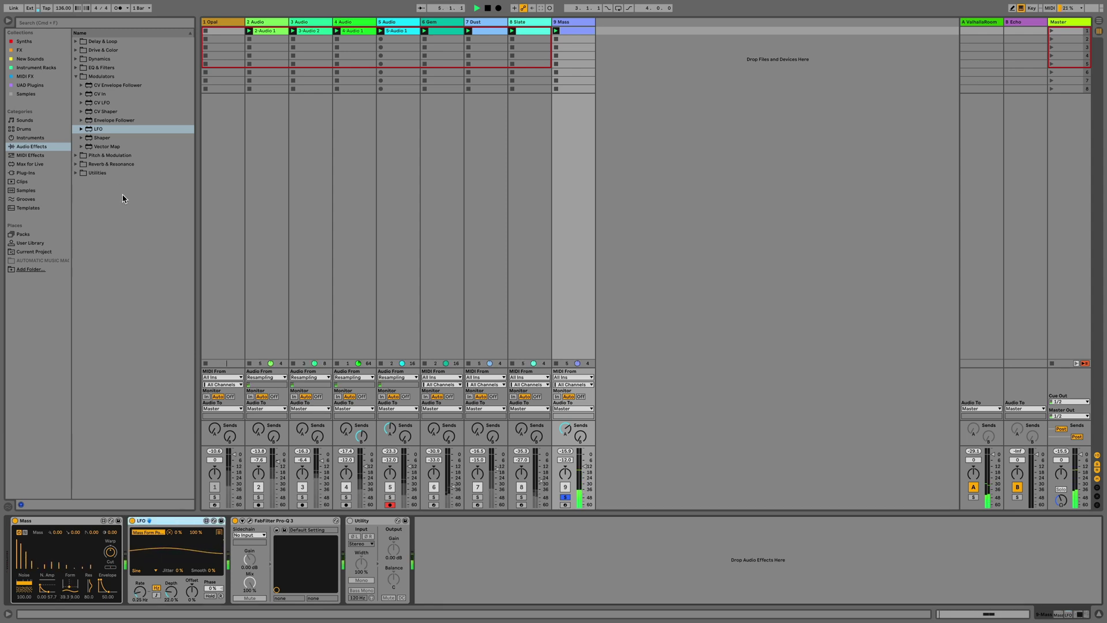
pyautogui.doubleClick(92, 130)
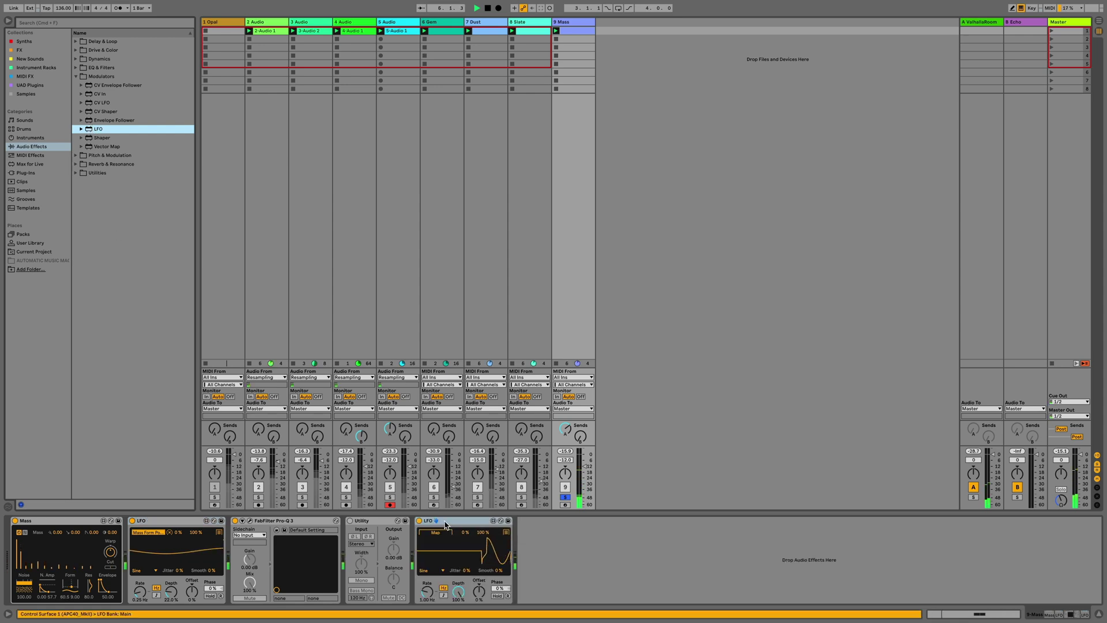
pyautogui.moveTo(355, 533); pyautogui.dragTo(251, 542)
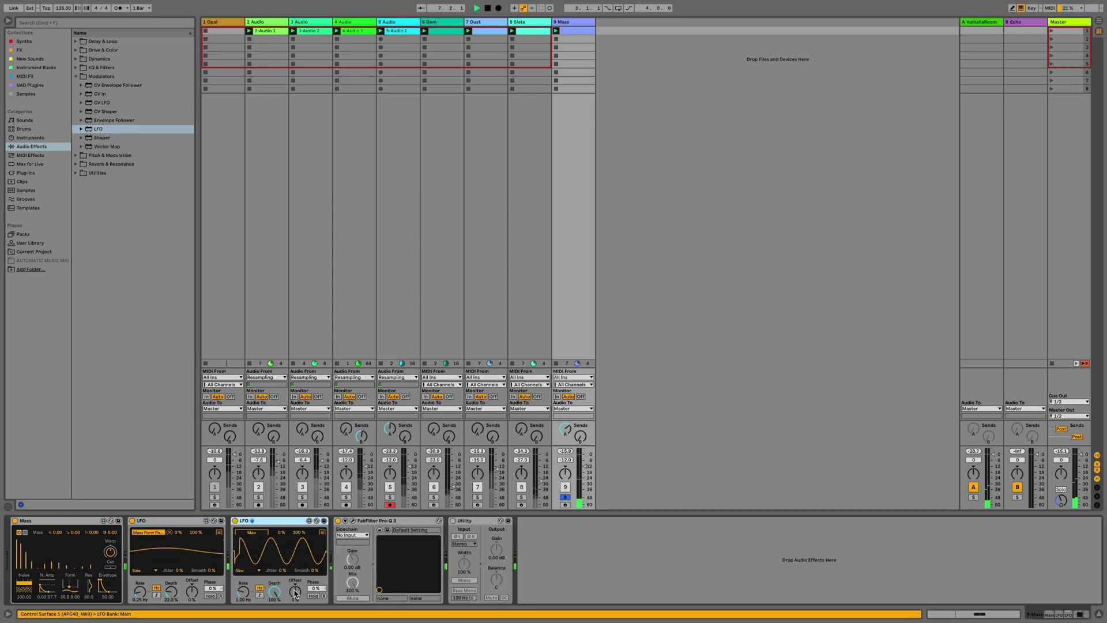
pyautogui.moveTo(274, 595); pyautogui.dragTo(275, 618)
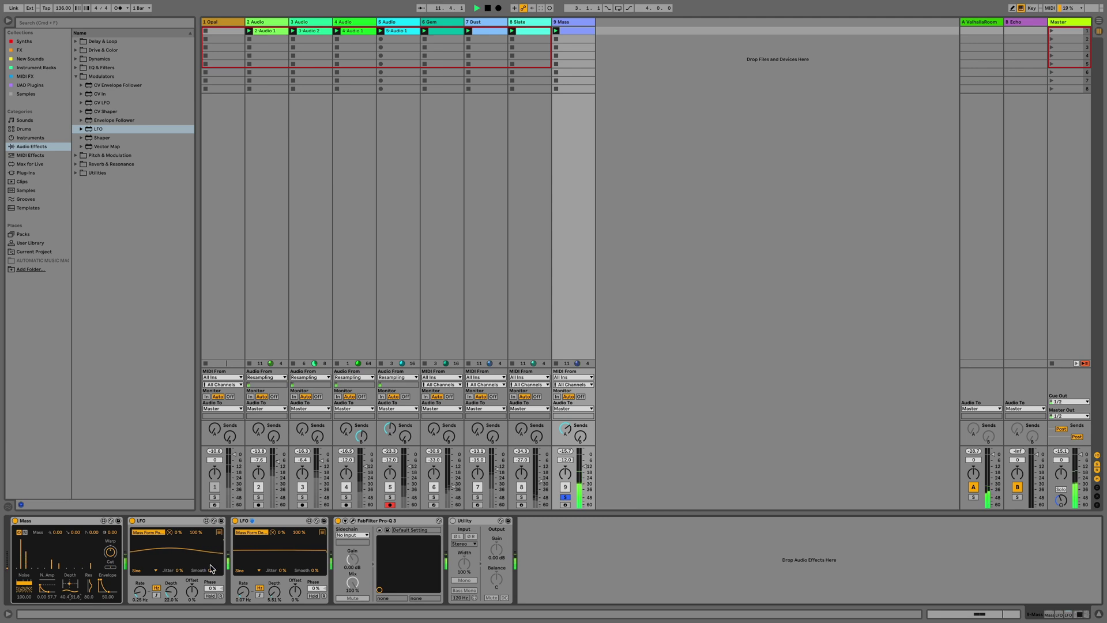
# - Set the second LFO's offset to -65%, use the Triangle waveform on both LFOs, and unsolo the Mass track
pyautogui.moveTo(296, 589); pyautogui.dragTo(297, 603)
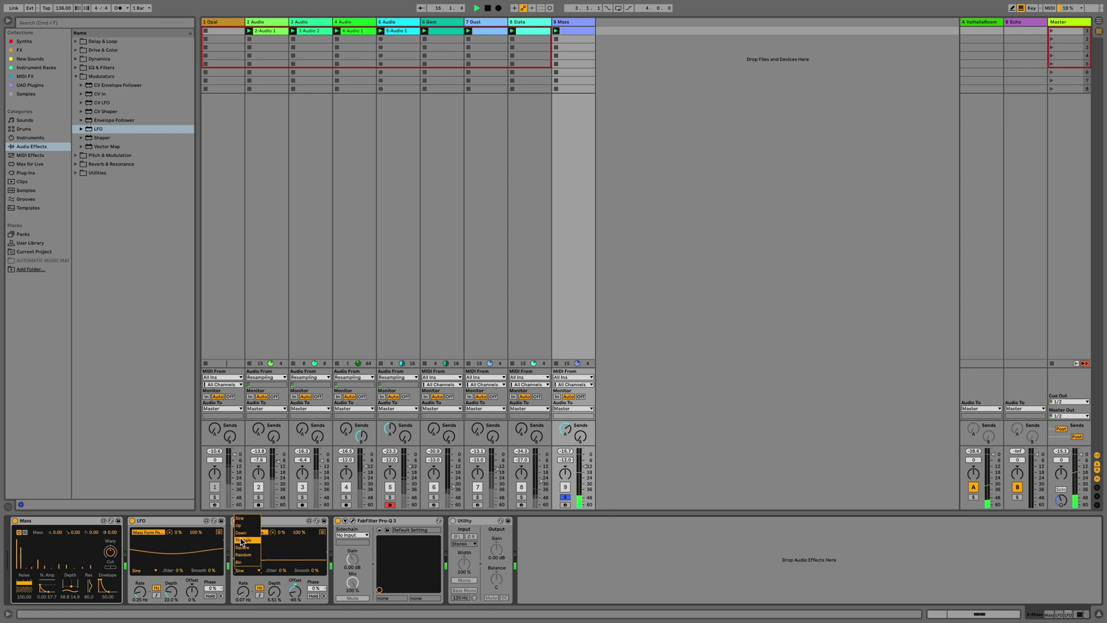
pyautogui.click(242, 541)
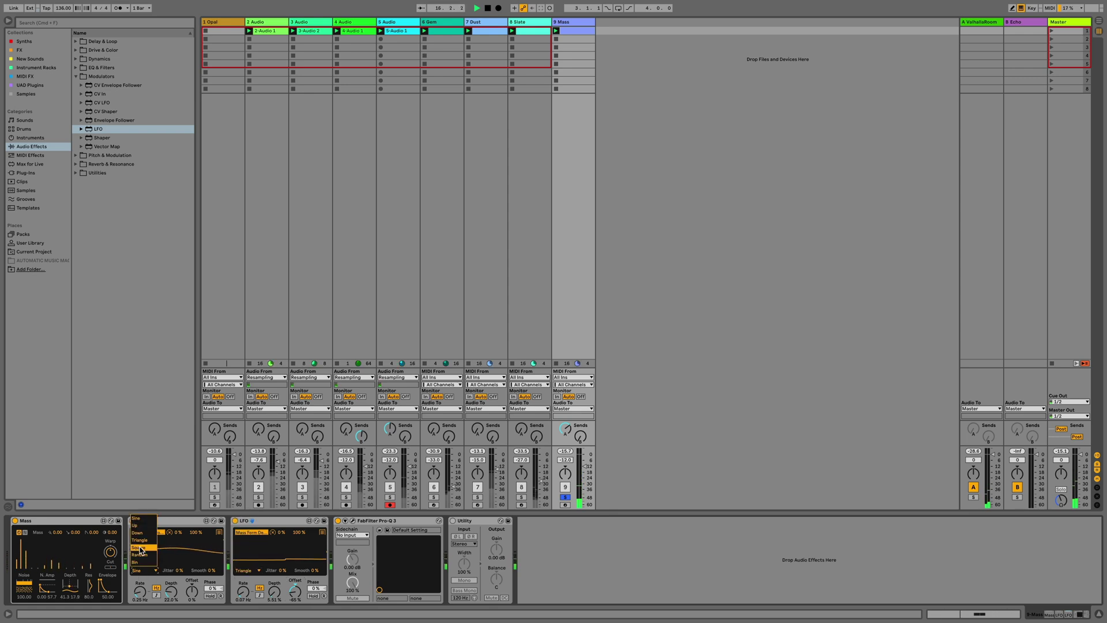
pyautogui.click(564, 496)
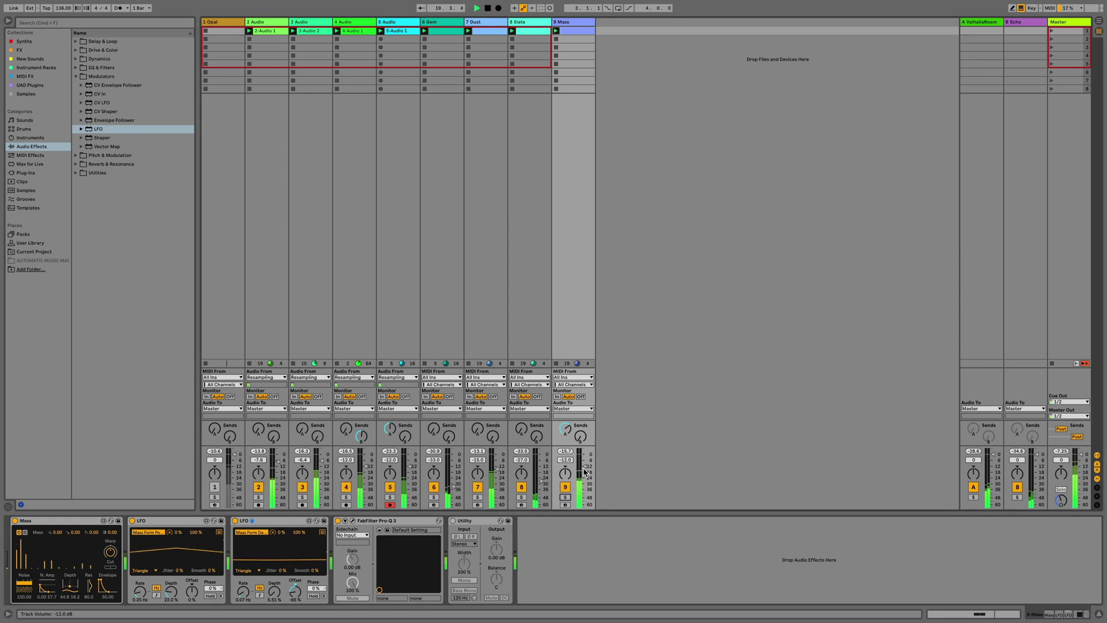
# - Return the transport to the start, record the Session clips into the Arrangement, and select the Call Synth track
pyautogui.hotkey('shift', 'Tab')
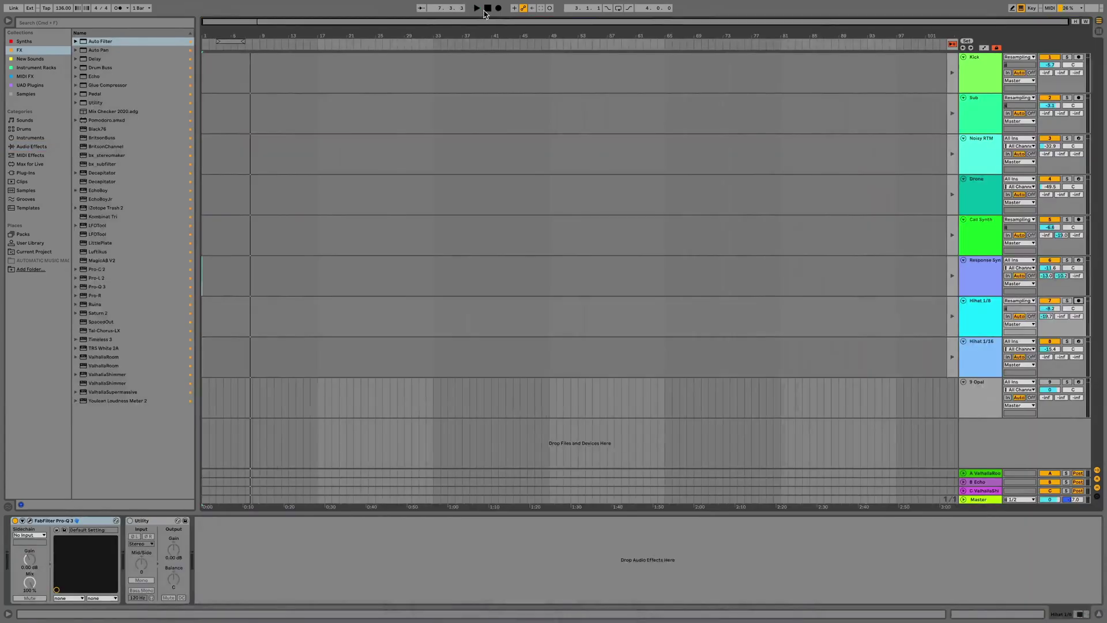
pyautogui.click(486, 9)
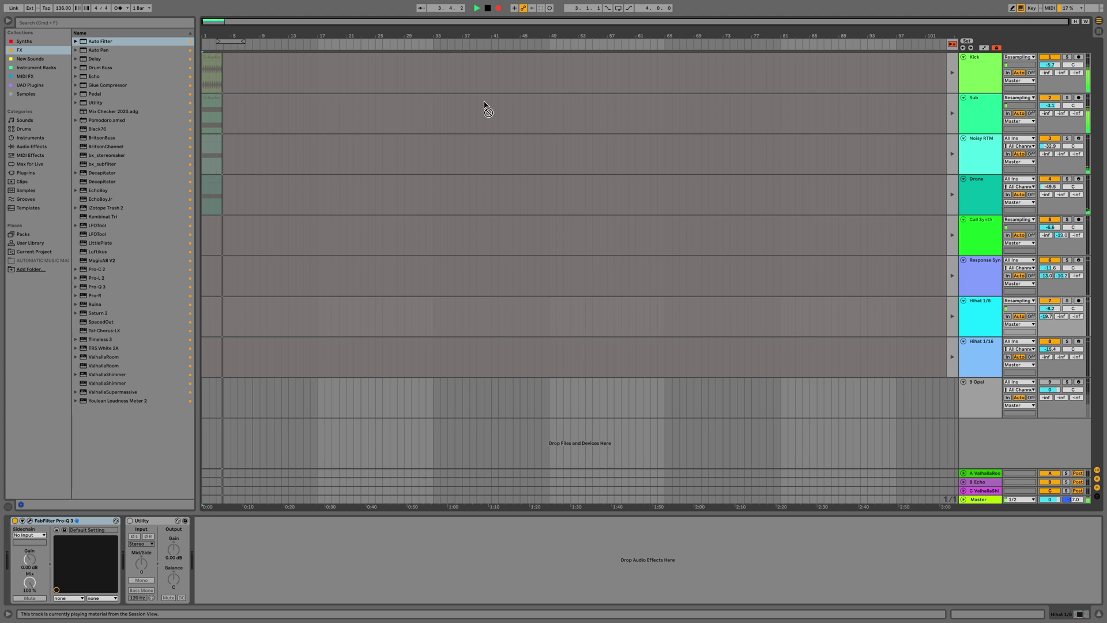
pyautogui.press('Tab')
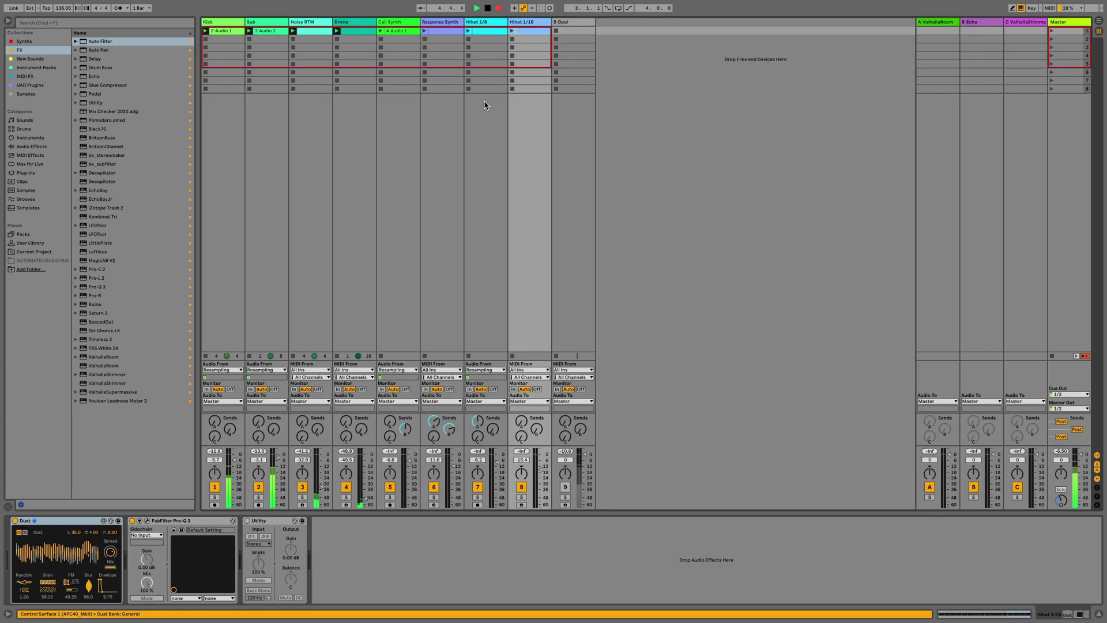
pyautogui.press('Left')
pyautogui.press('Left')
pyautogui.press('Left')
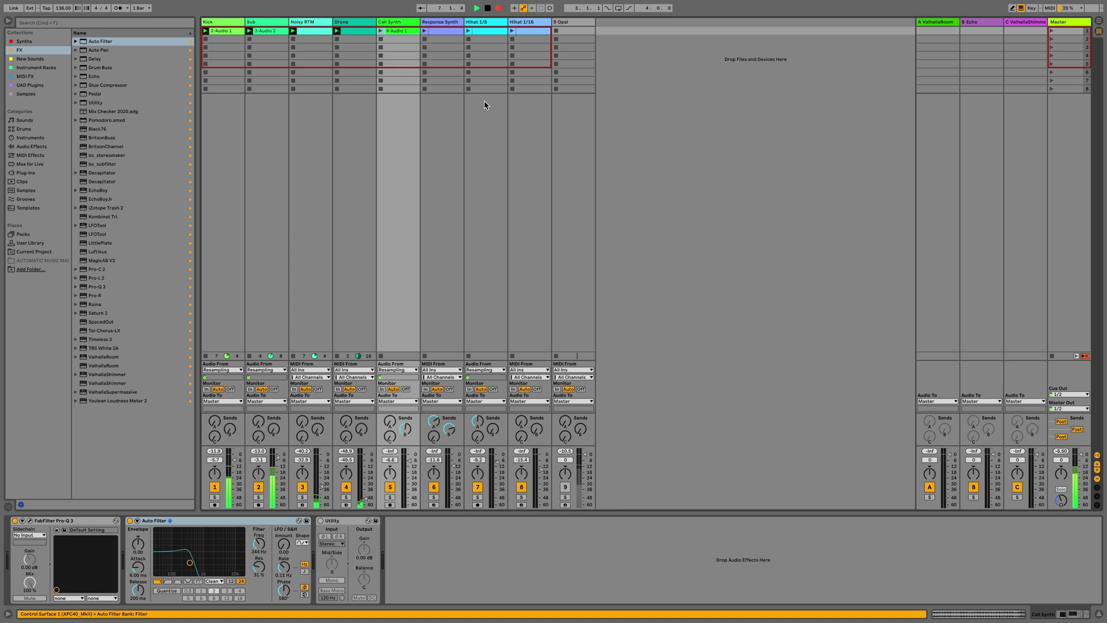
# - Monitor the live take by comparing the clips recorded in the Arrangement with the Session clips, mixer levels and Auto Filters
pyautogui.press('Tab')
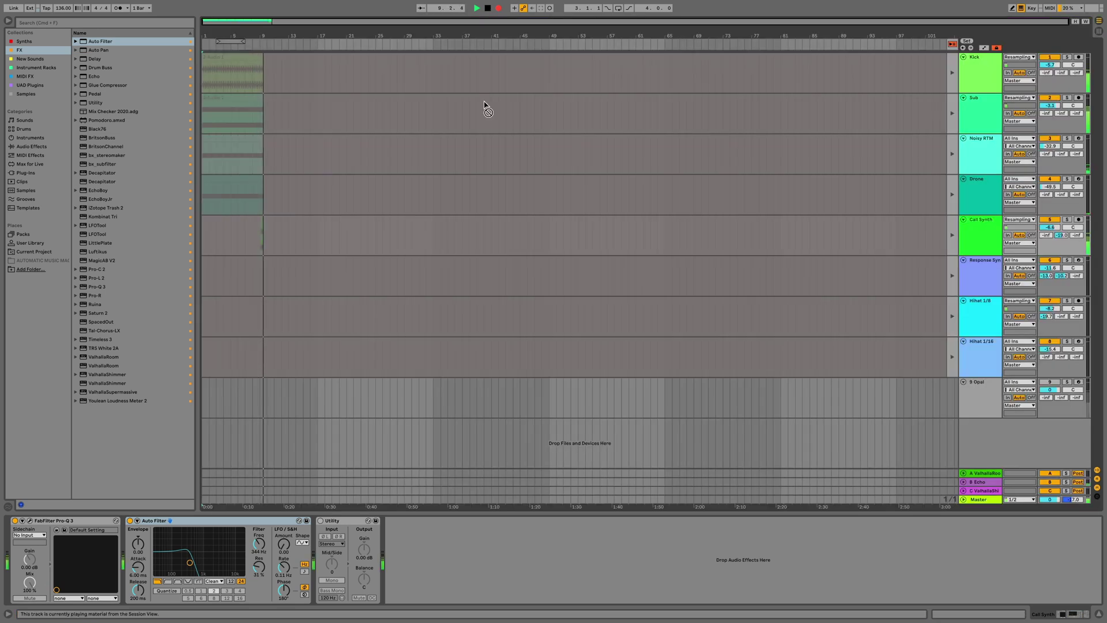
pyautogui.press('Tab')
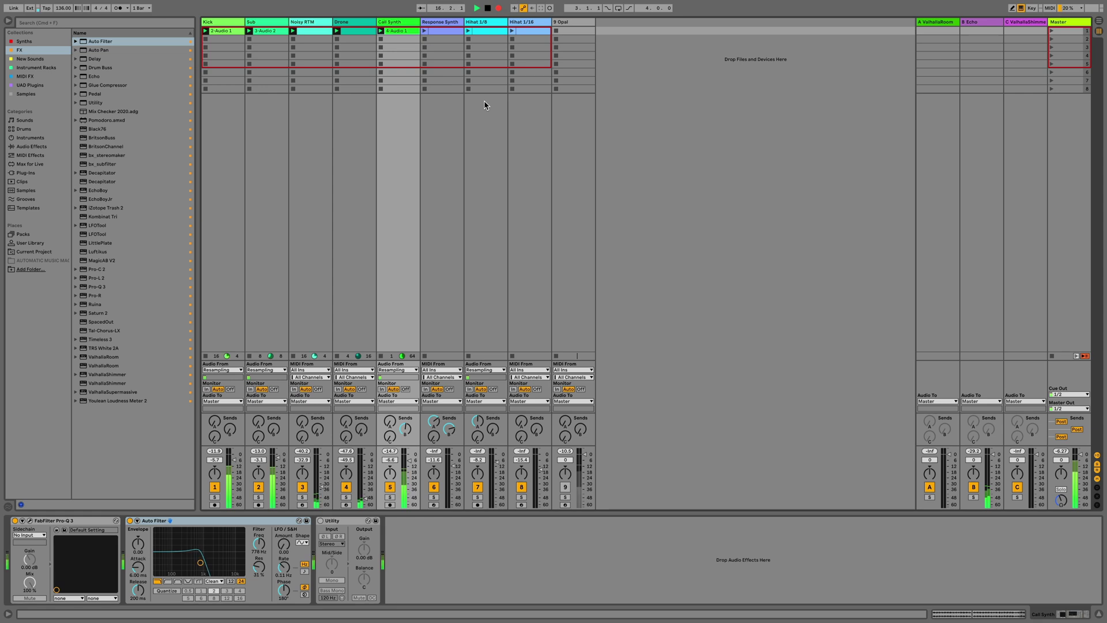
pyautogui.press('Tab')
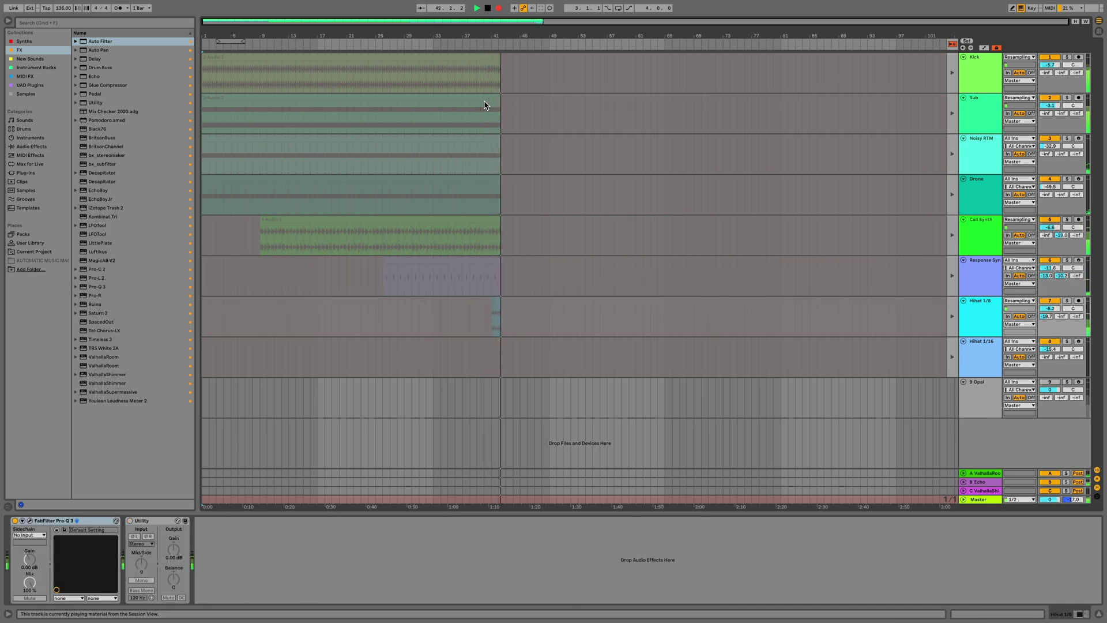
pyautogui.press('Tab')
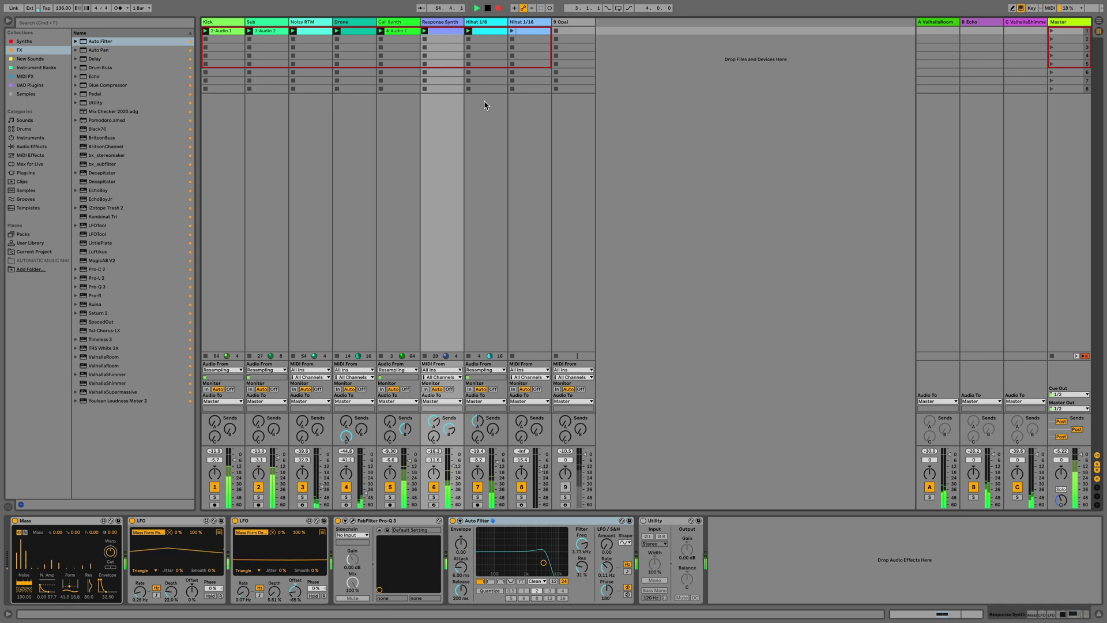
pyautogui.press('Tab')
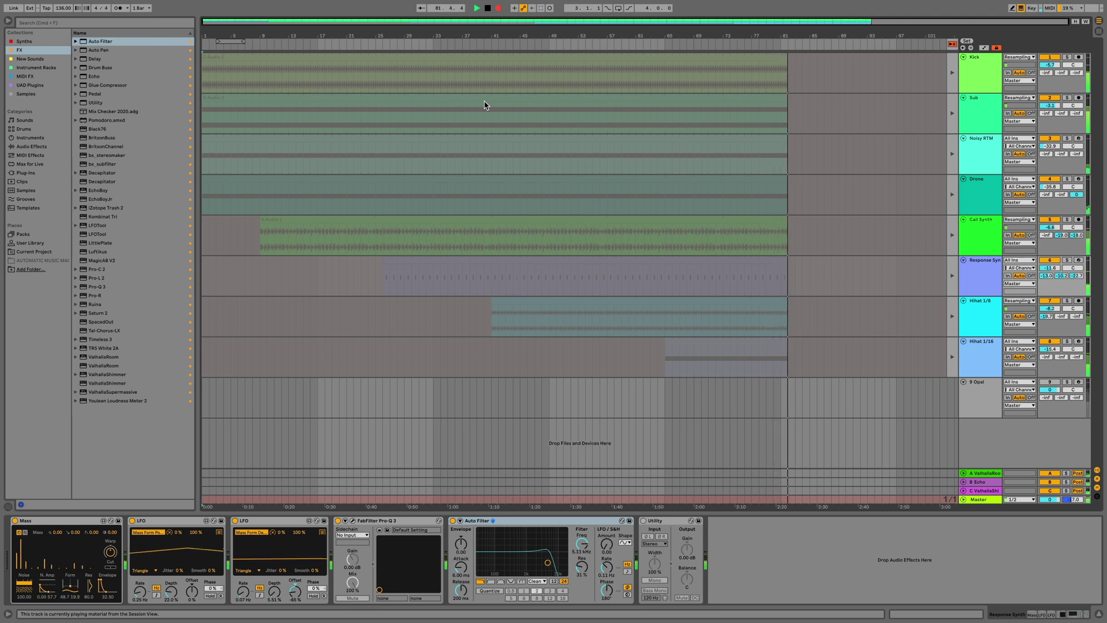
pyautogui.press('Tab')
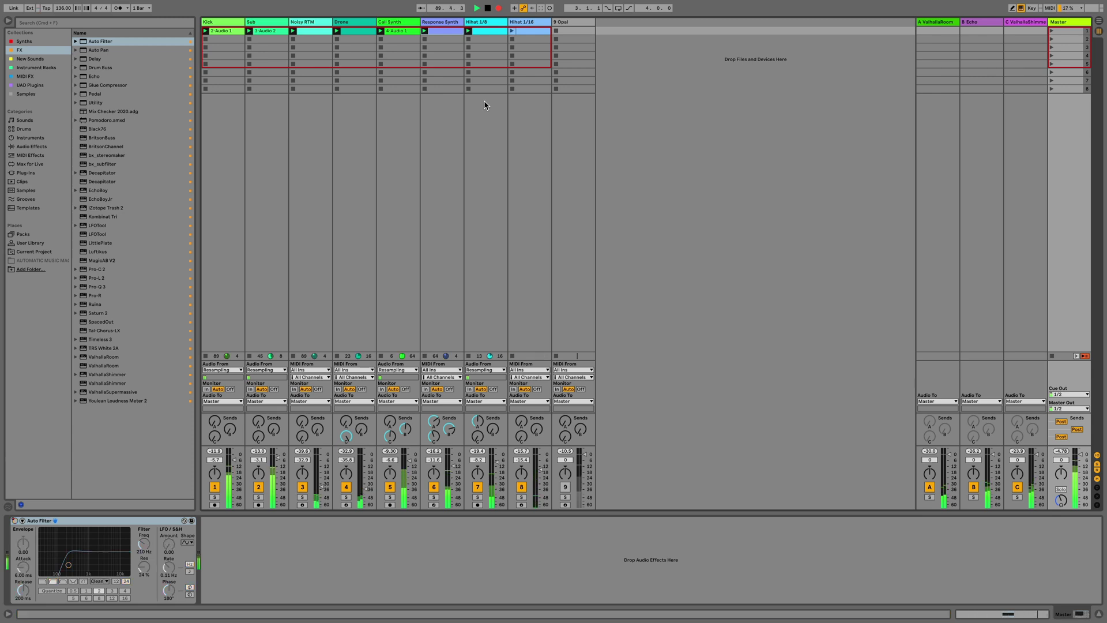
pyautogui.press('Tab')
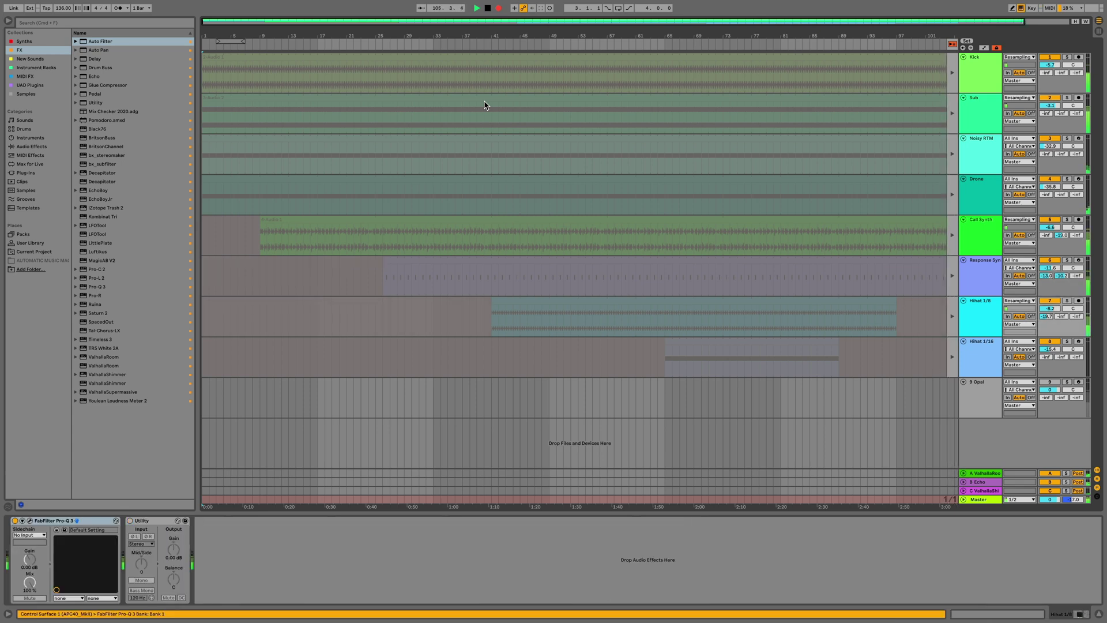
pyautogui.press('Tab')
pyautogui.press('Tab')
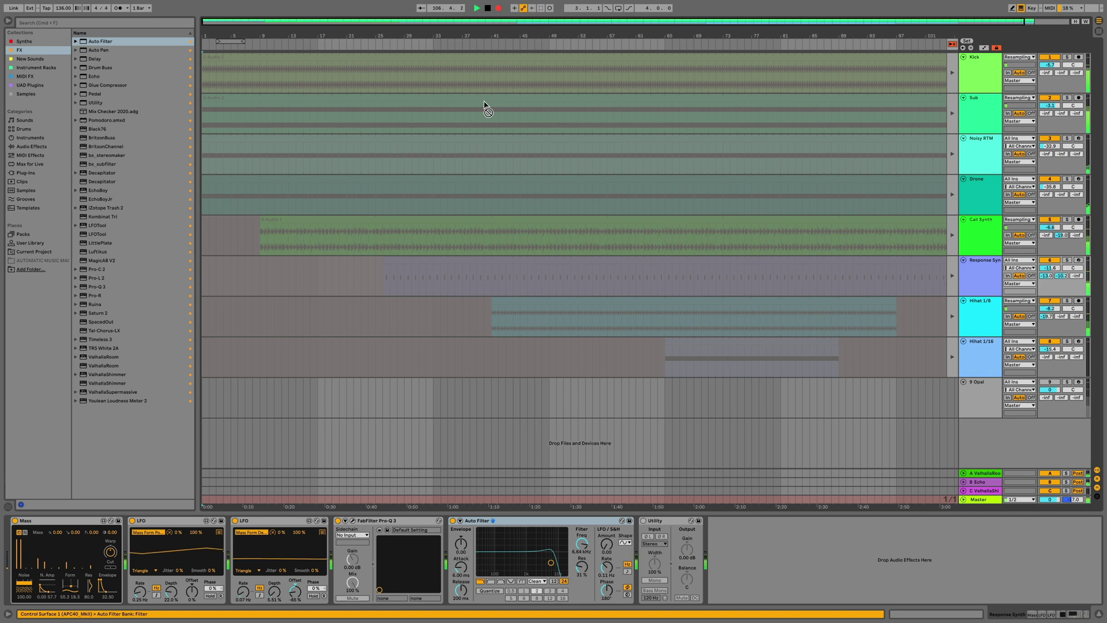
# - Widen the Arrangement timeline to about bar 177 to follow the whole recorded take, checking the Session tracks along the way
pyautogui.moveTo(489, 39); pyautogui.dragTo(465, 34)
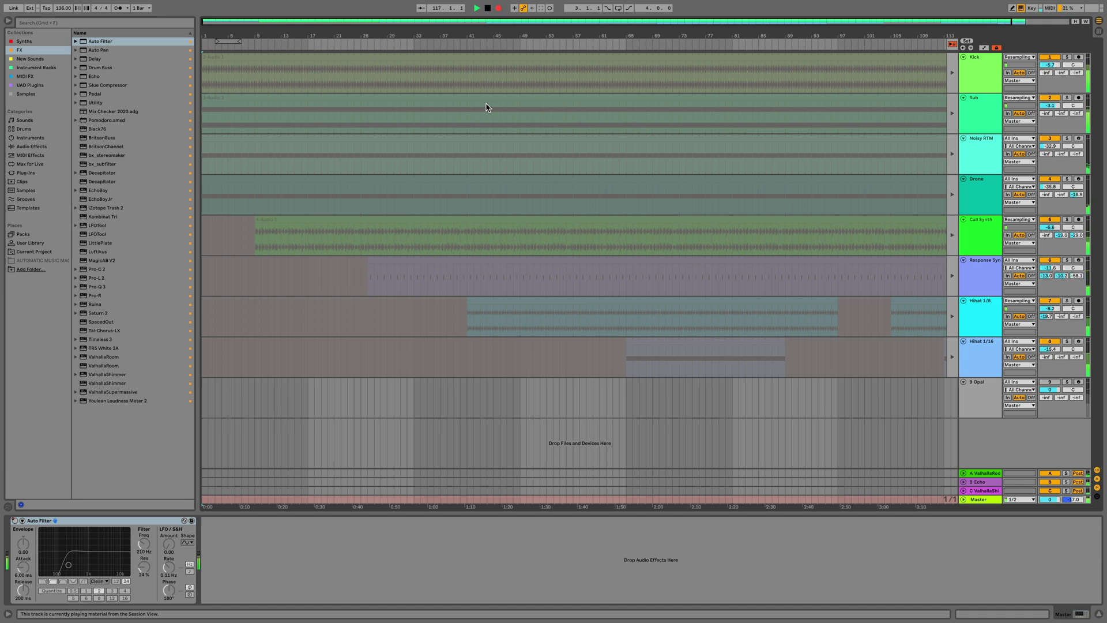
pyautogui.press('Tab')
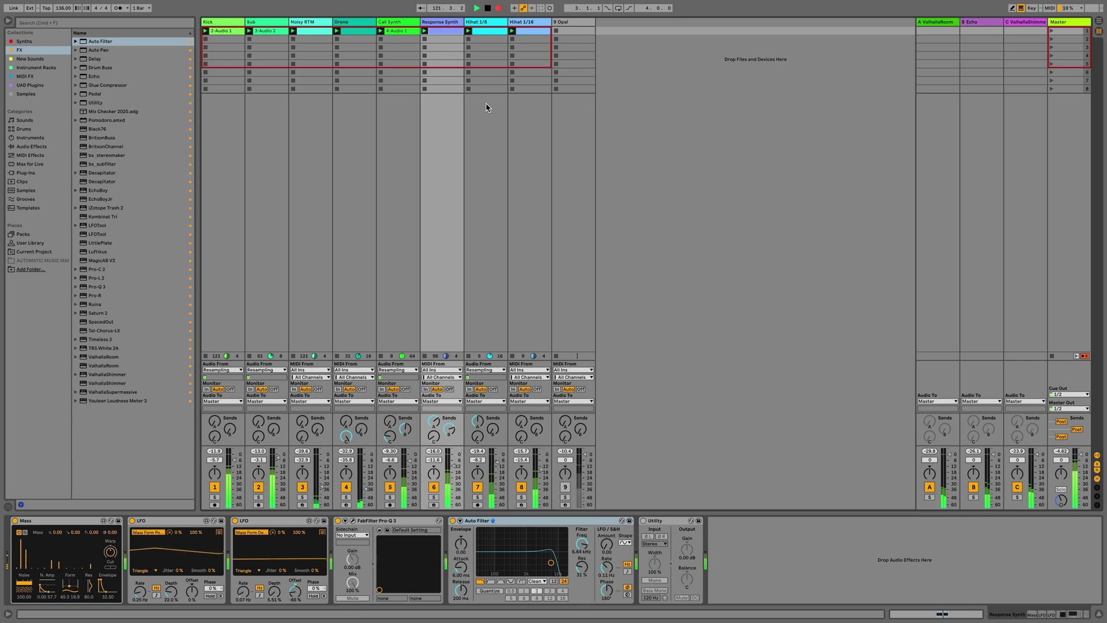
pyautogui.press('Tab')
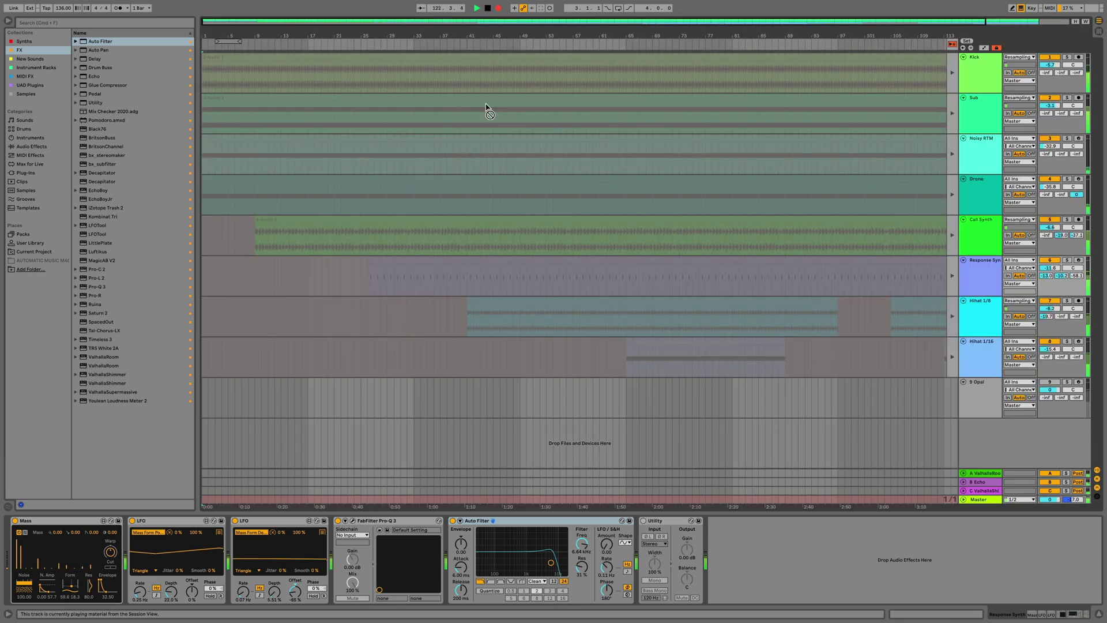
pyautogui.moveTo(531, 32); pyautogui.dragTo(491, 33)
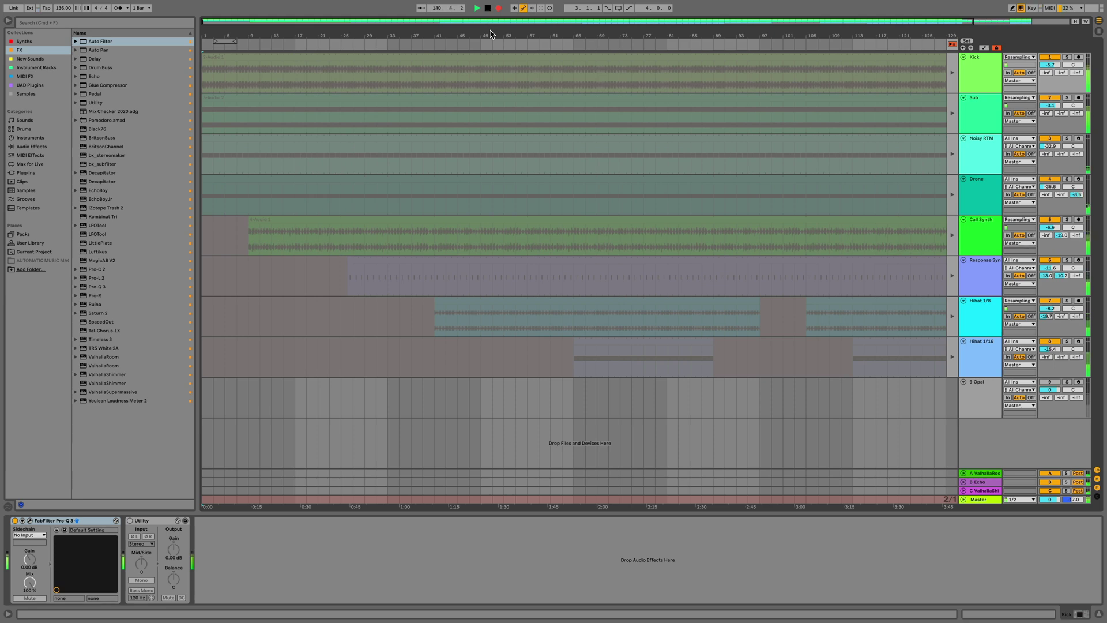
pyautogui.moveTo(496, 38); pyautogui.dragTo(465, 38)
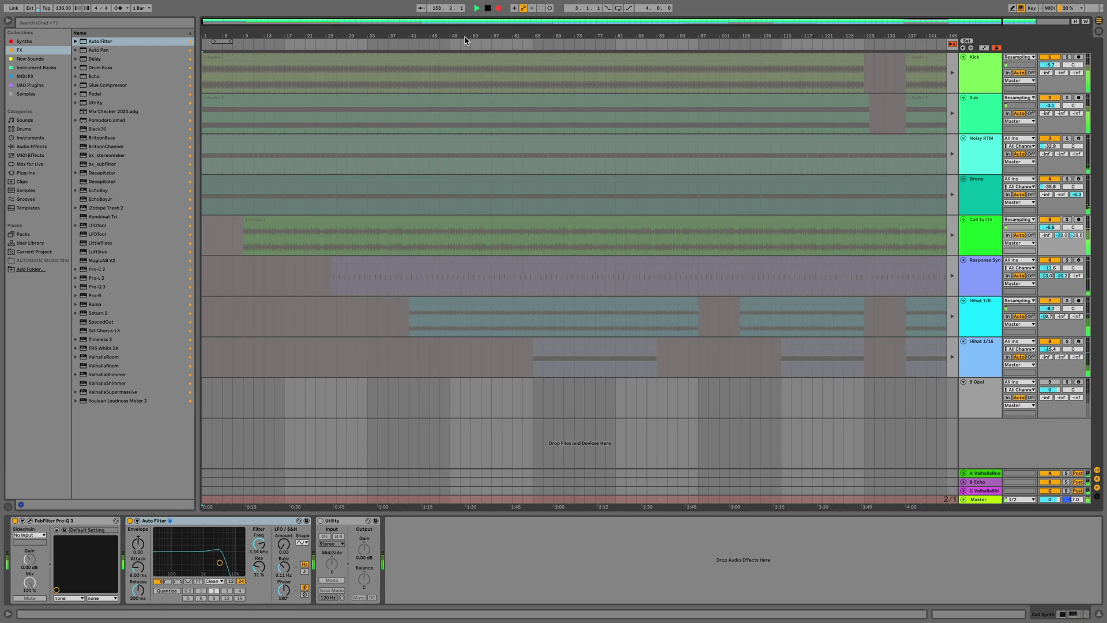
pyautogui.press('Tab')
pyautogui.press('Tab')
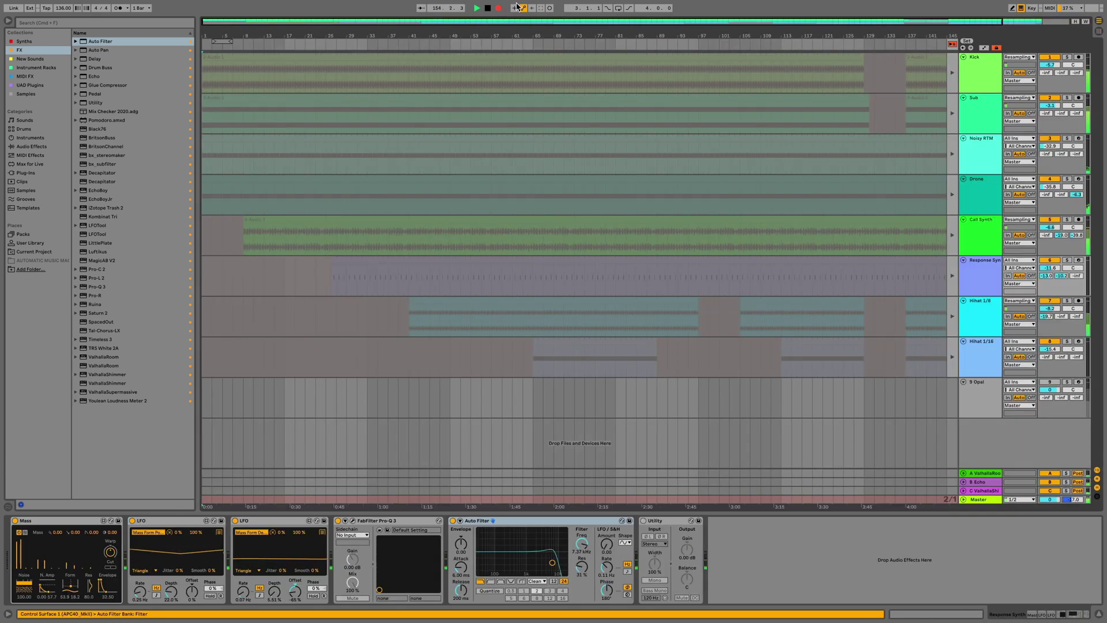
pyautogui.moveTo(519, 52); pyautogui.dragTo(520, 49)
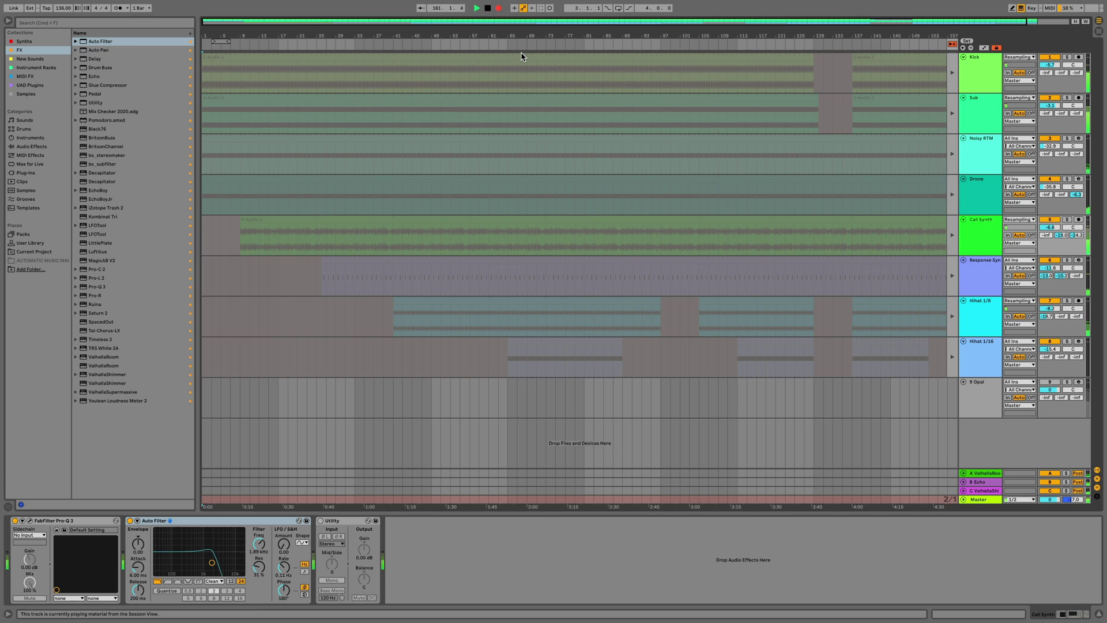
pyautogui.press('Tab')
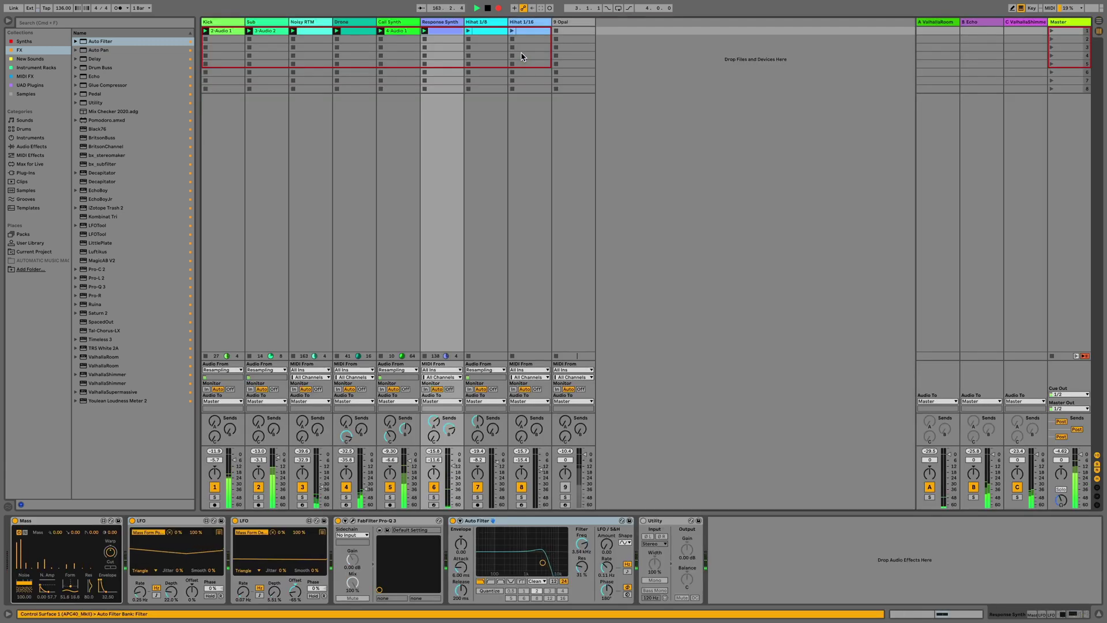
pyautogui.press('Tab')
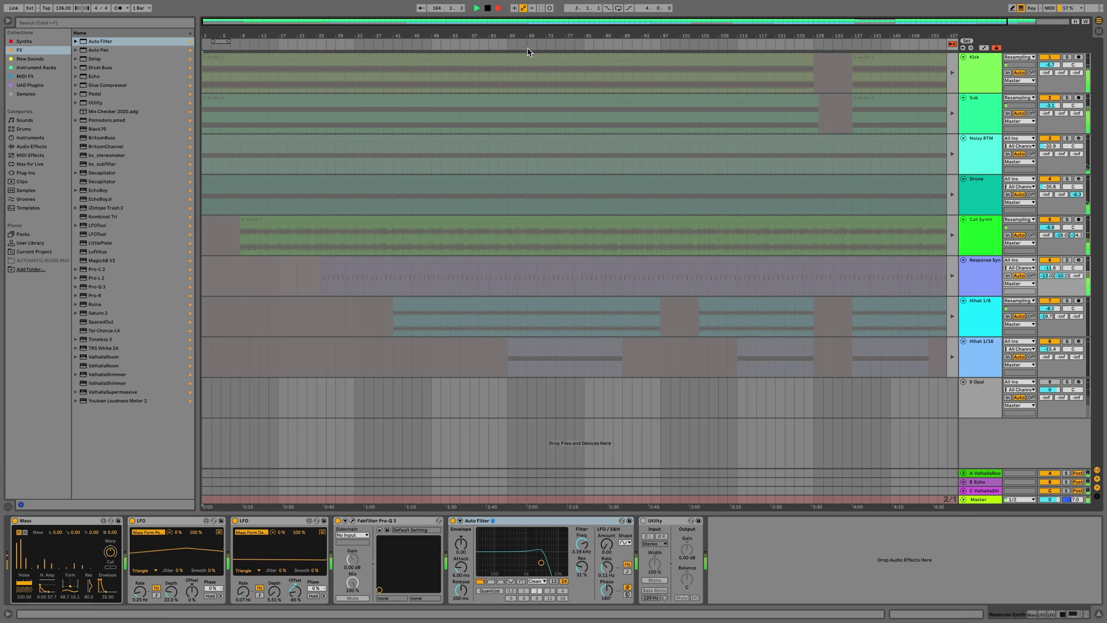
pyautogui.moveTo(532, 36); pyautogui.dragTo(509, 53)
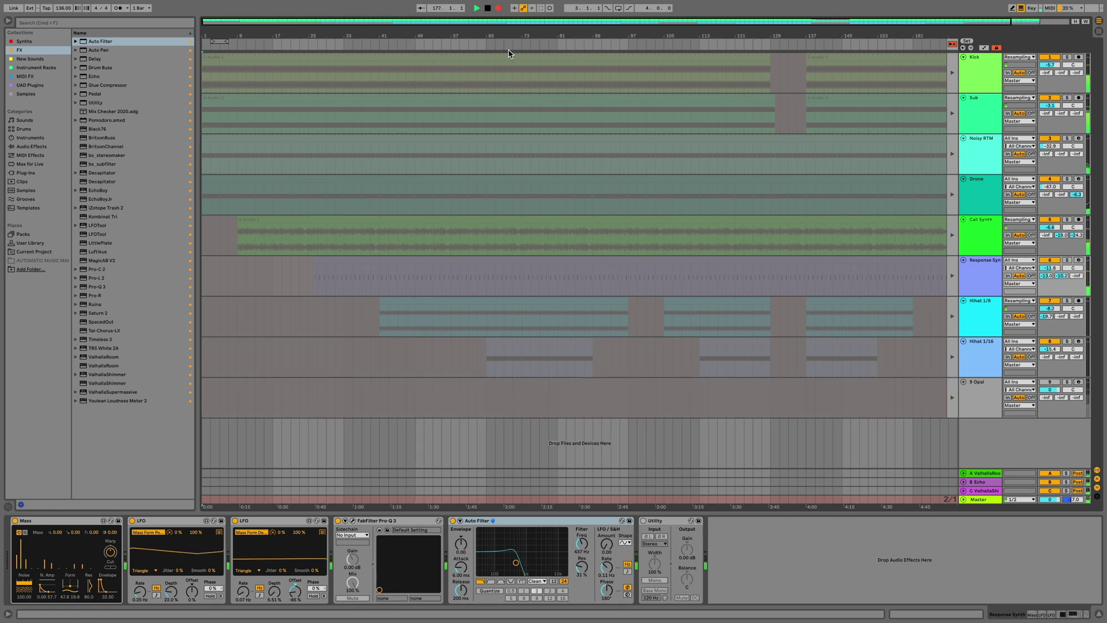
pyautogui.moveTo(506, 38); pyautogui.dragTo(501, 35)
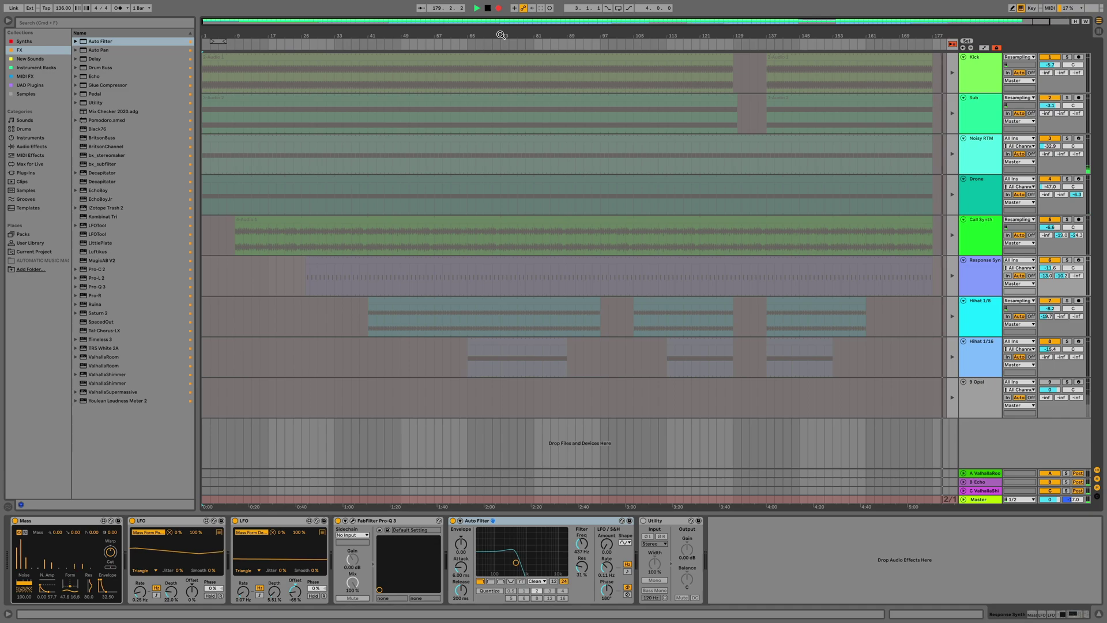